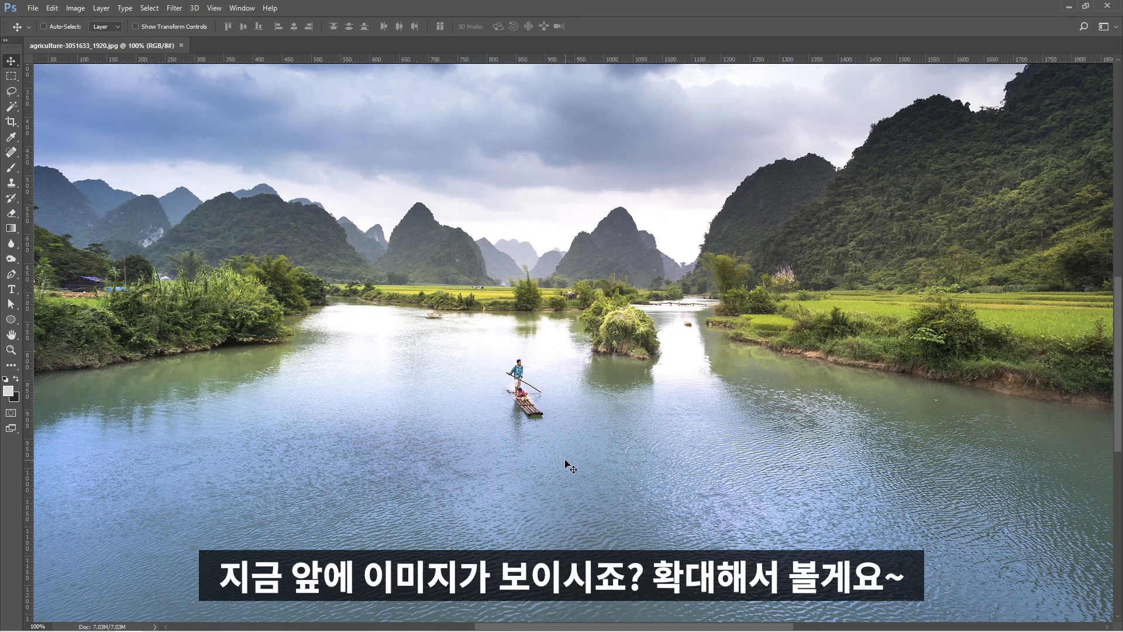
Remove the raft and its people from the river using a rectangular selection and a Content-Aware fill in Normal mode at 100% opacity
scroll(561, 452, "up", 4)
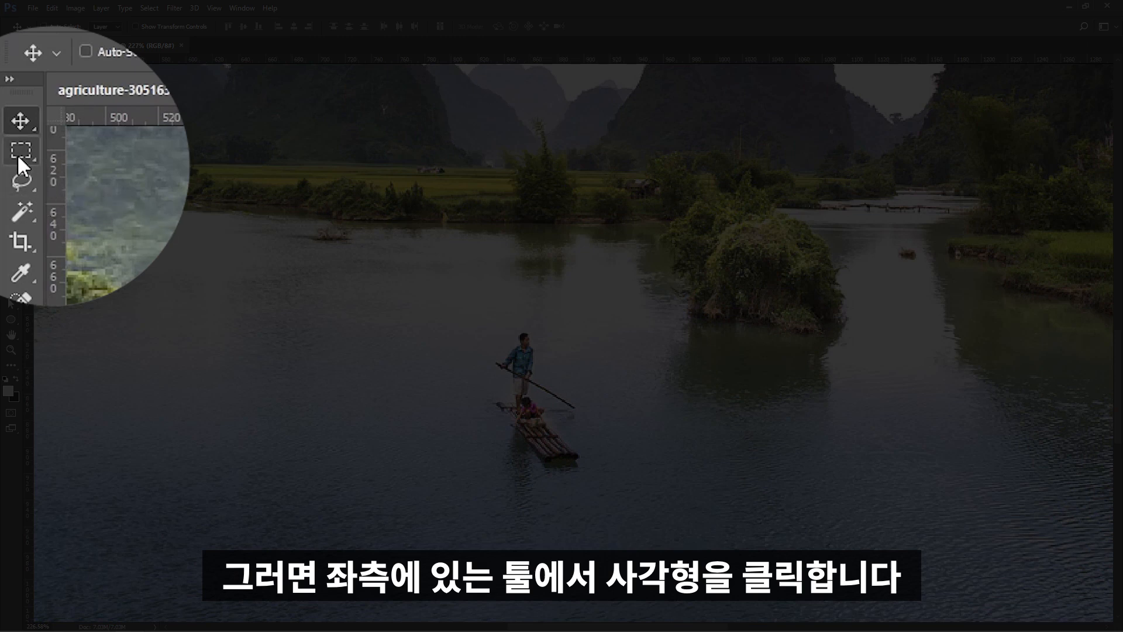
left_click(11, 76)
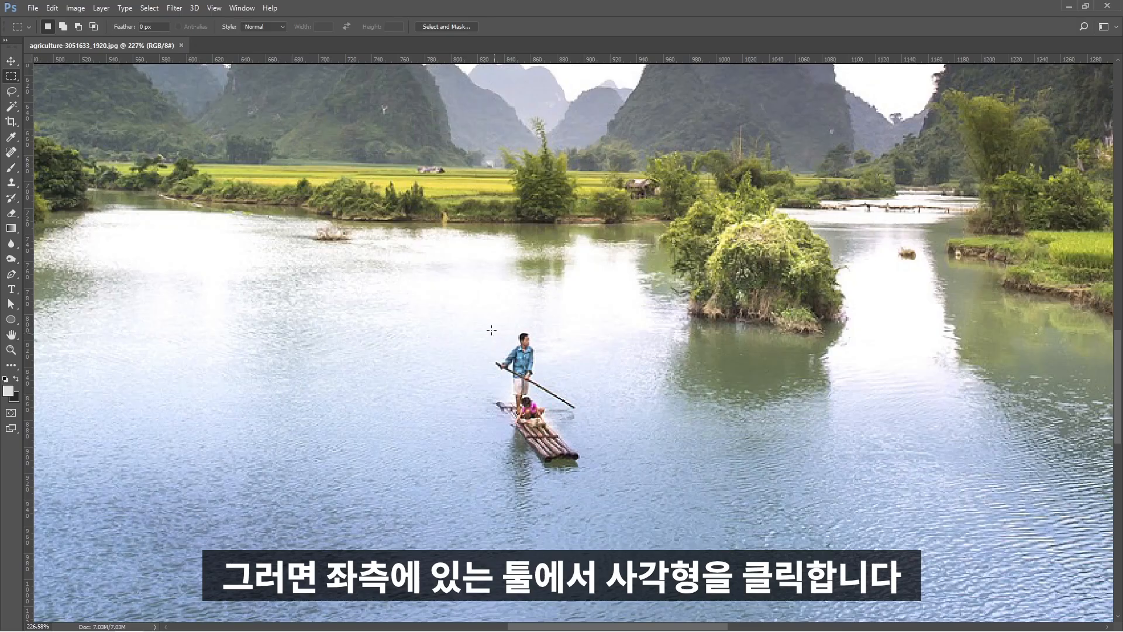
left_click_drag(476, 327, 604, 492)
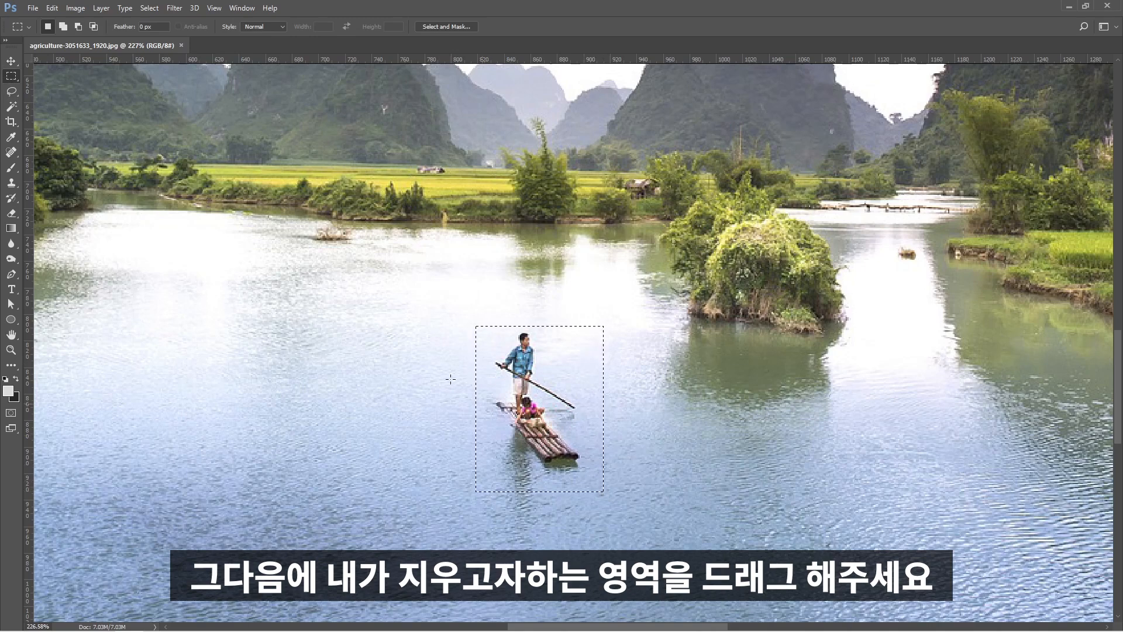
left_click(53, 8)
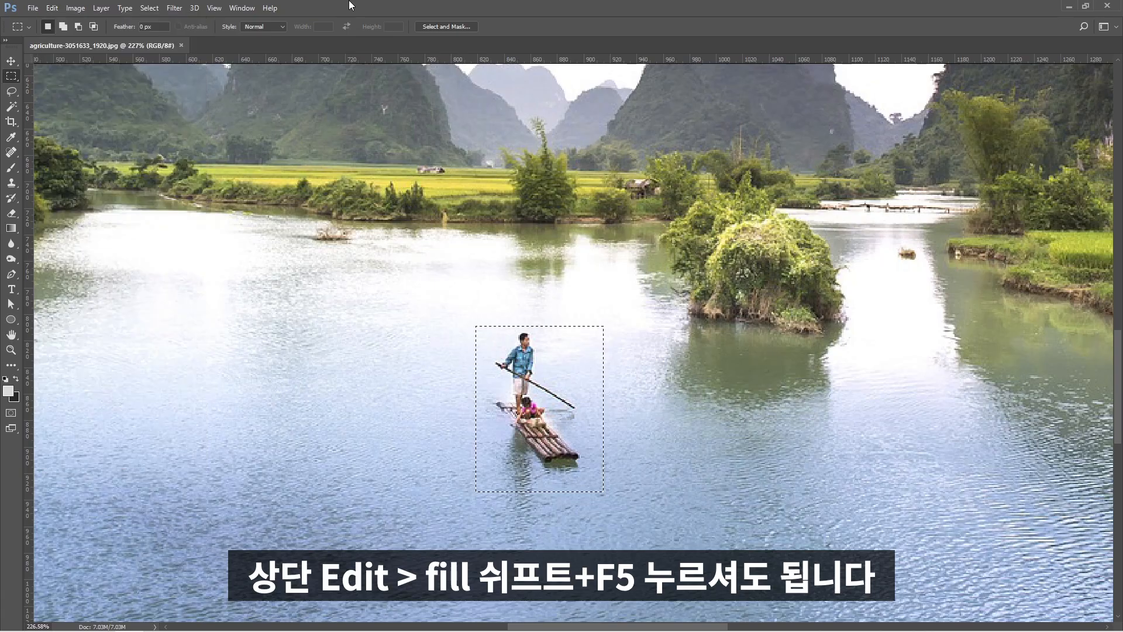
key("shift+F5")
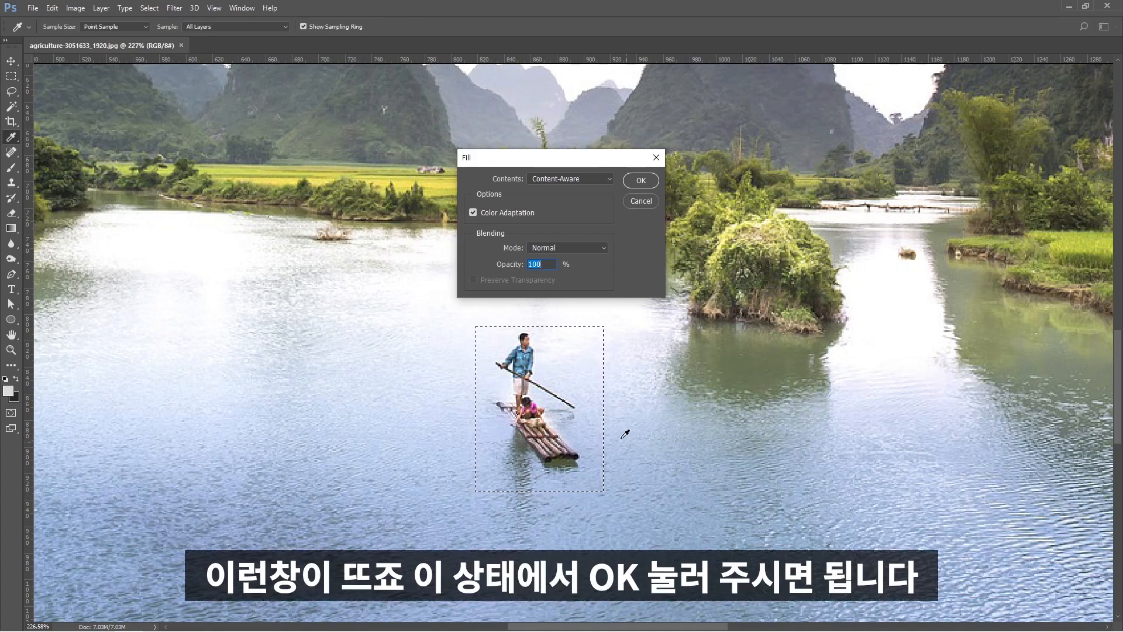
left_click(641, 182)
key("ctrl+d")
left_click_drag(409, 340, 473, 491)
left_click_drag(600, 362, 653, 505)
left_click_drag(469, 333, 633, 544)
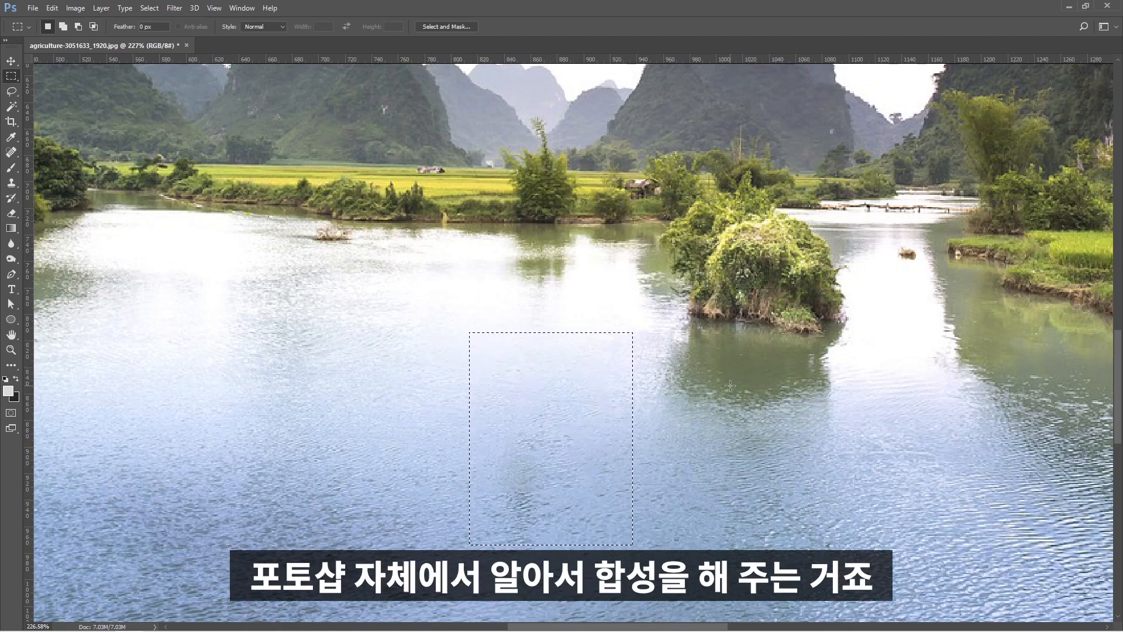
key("ctrl+d")
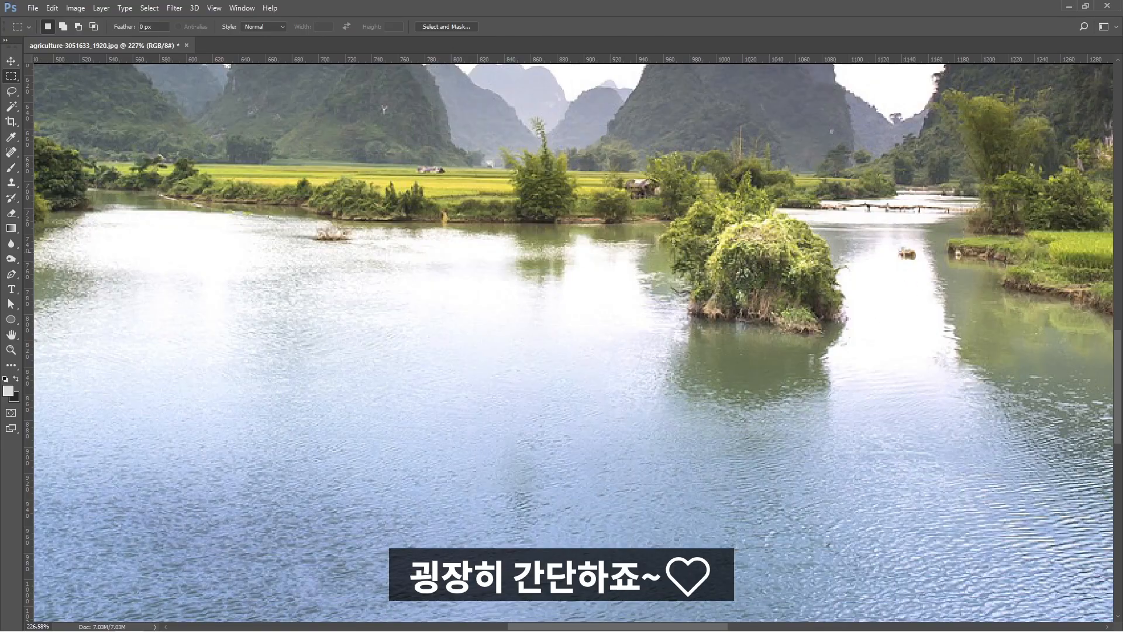
Remove the small floating object beside the bushy islet and the debris near the far left bank with separate Content-Aware fills
left_click_drag(801, 259, 880, 350)
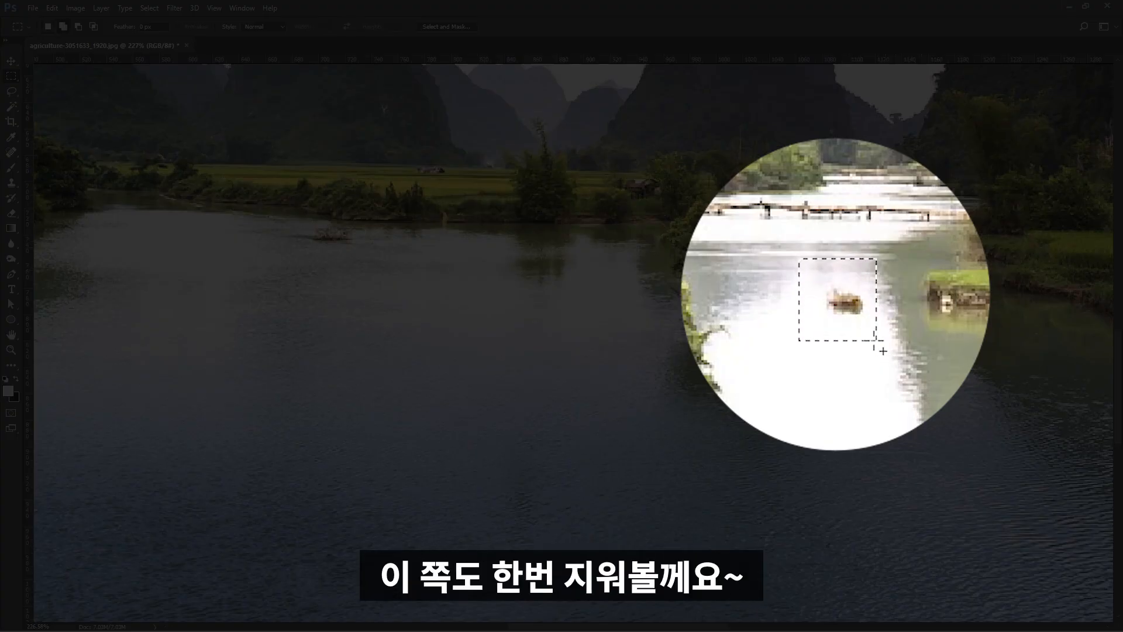
key("shift+F5")
key("Return")
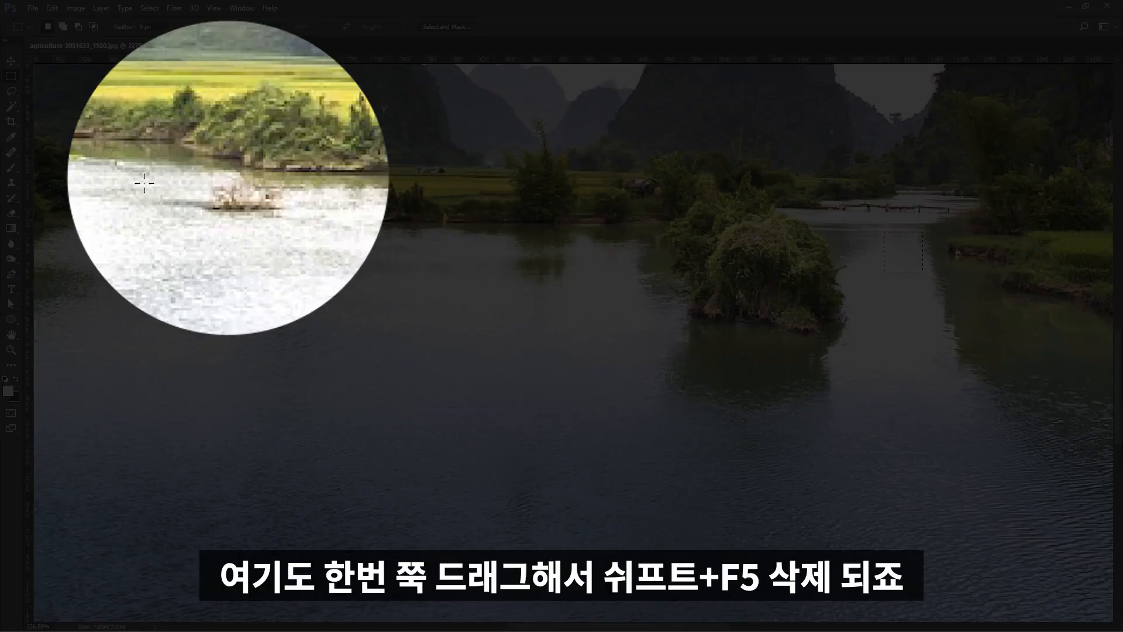
left_click_drag(280, 224, 302, 224)
key("shift+F5")
key("Return")
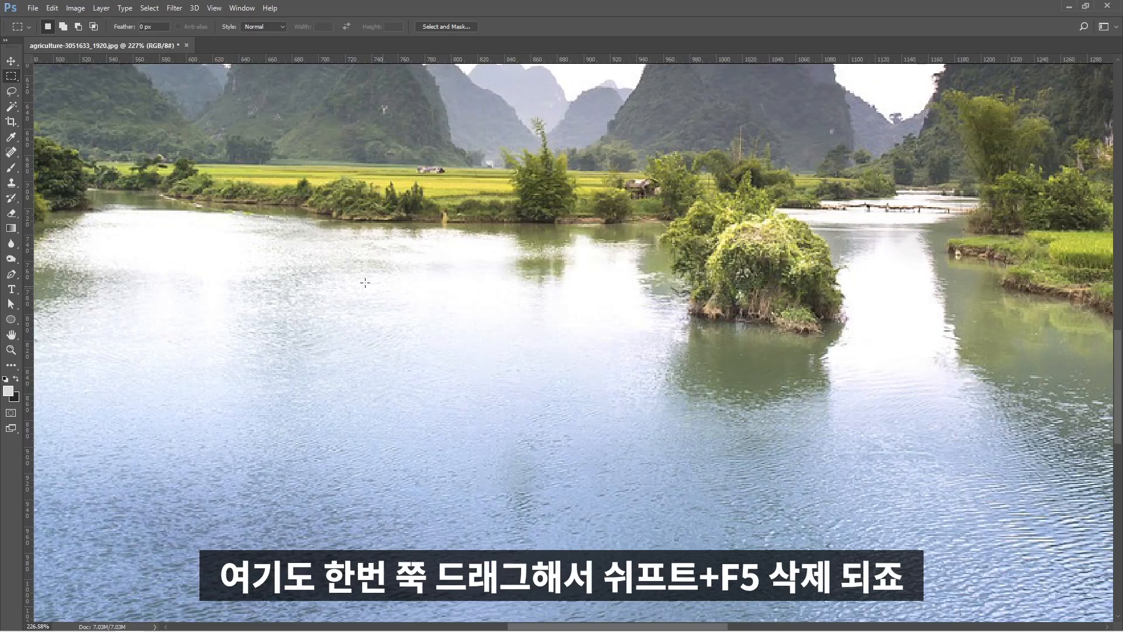
left_click_drag(250, 216, 395, 271)
mouse_move(861, 207)
left_mouse_down()
mouse_move(901, 236)
mouse_move(915, 290)
left_mouse_up()
left_click(814, 316)
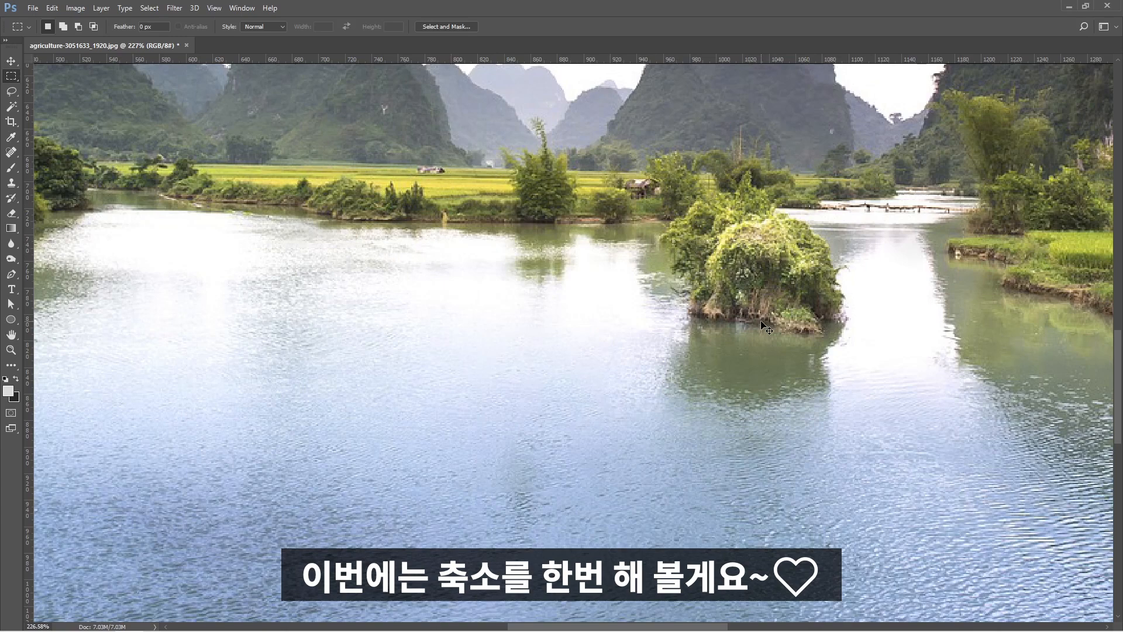
Remove the distant house in the yellow field below the mountain with a rectangular selection and a Content-Aware fill at 100% opacity
key("ctrl+minus")
key("ctrl+minus")
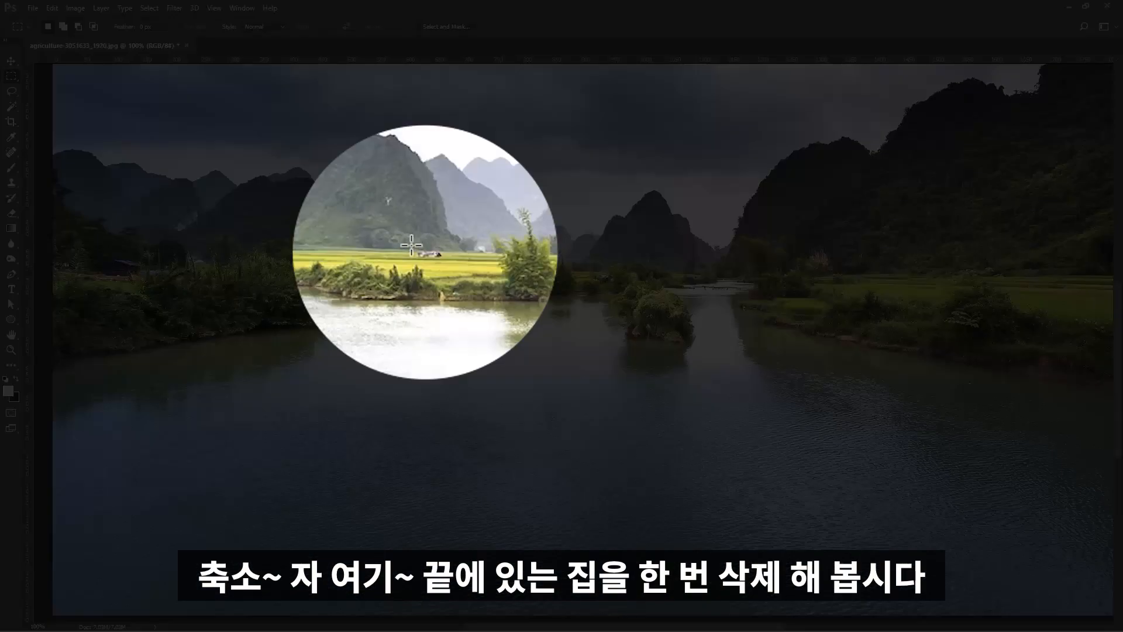
left_click_drag(503, 266, 519, 274)
key("shift+F5")
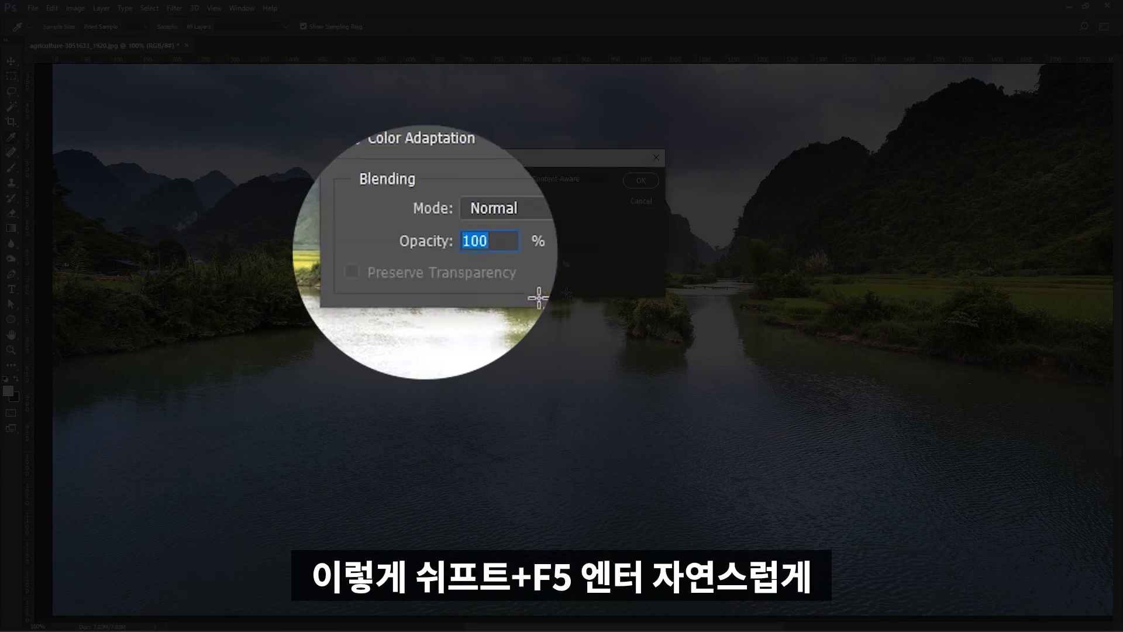
key("Return")
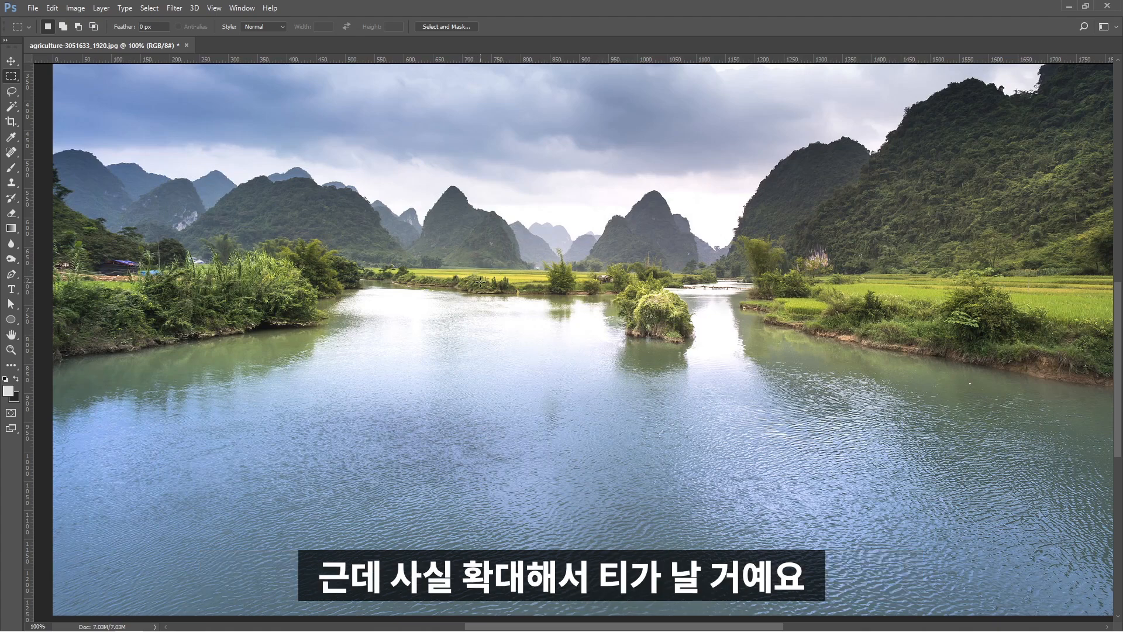
left_click(470, 250)
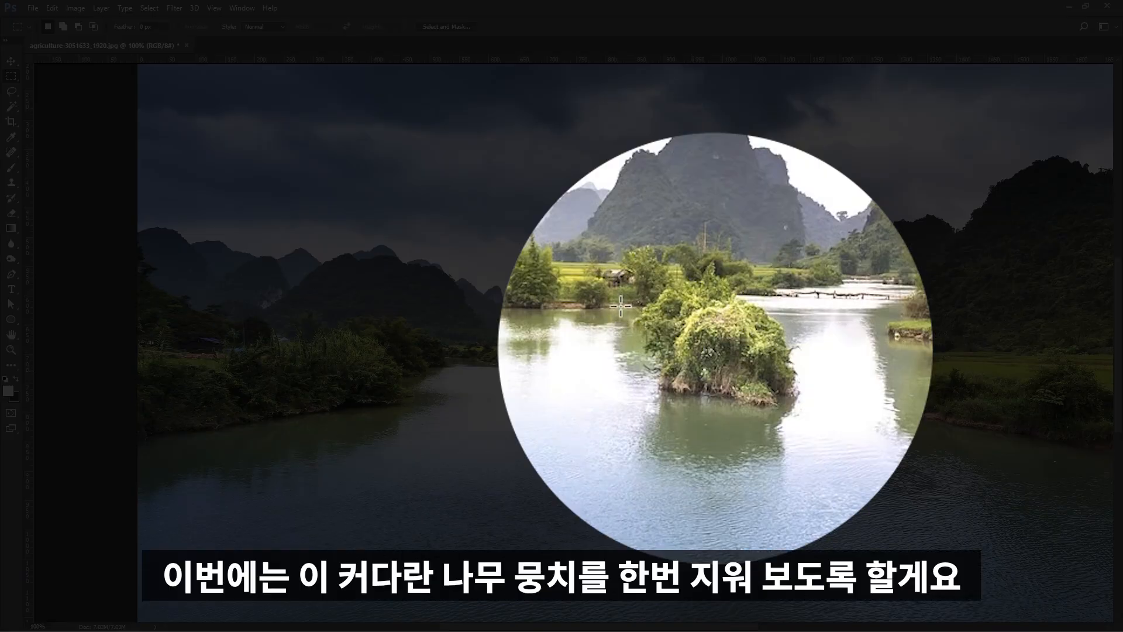
left_click_drag(620, 307, 833, 453)
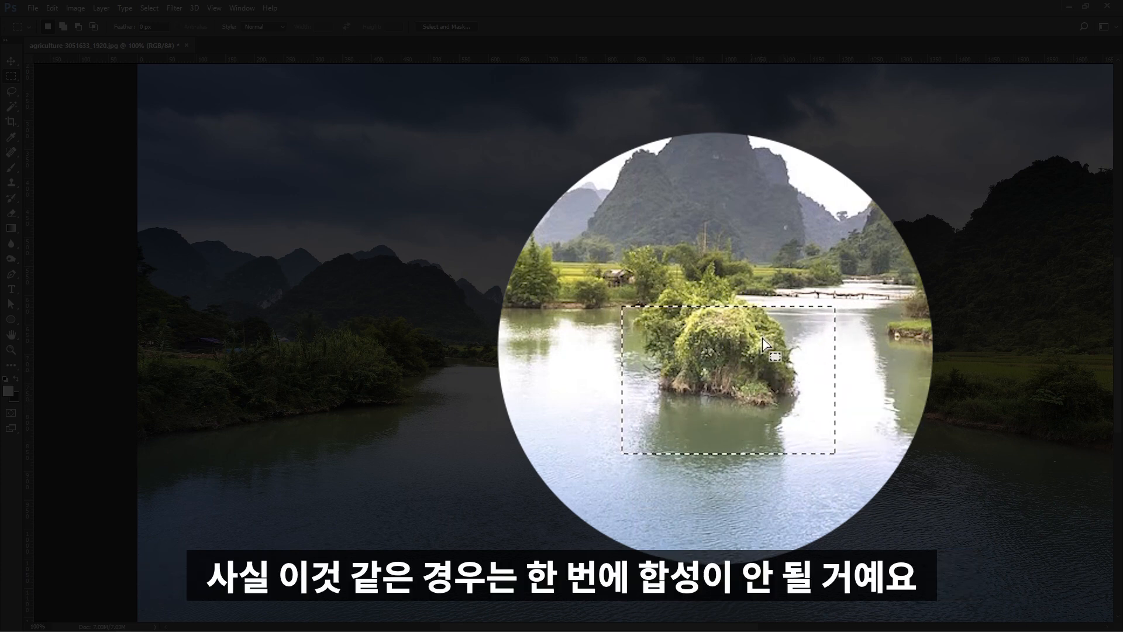
left_click(619, 434)
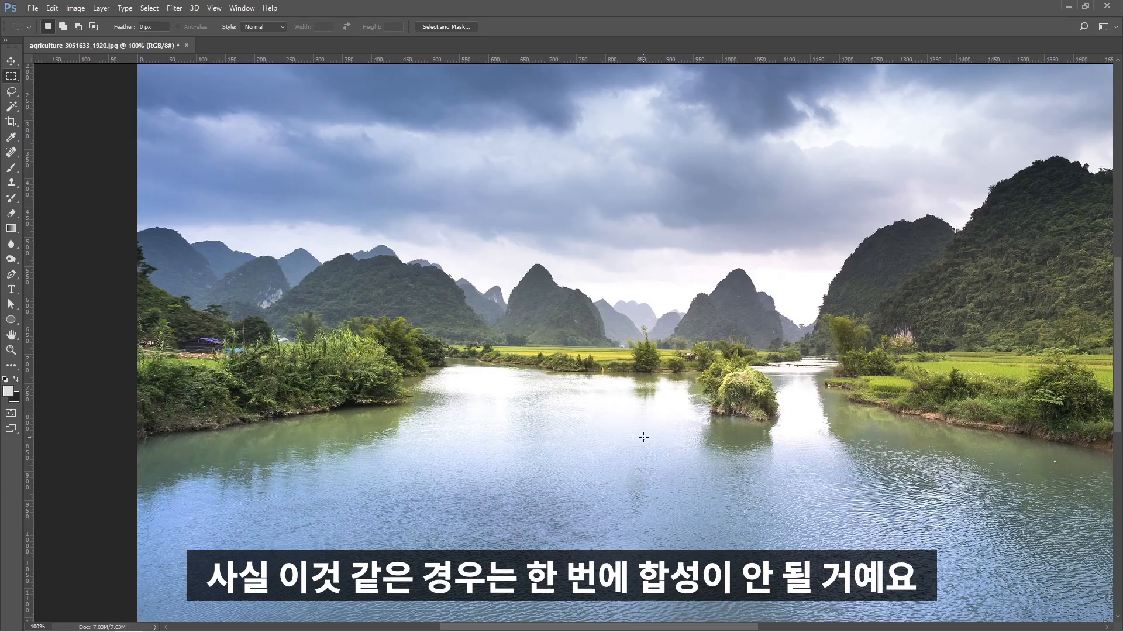
left_click_drag(588, 415, 681, 471)
left_click(588, 431)
left_click_drag(590, 411, 685, 476)
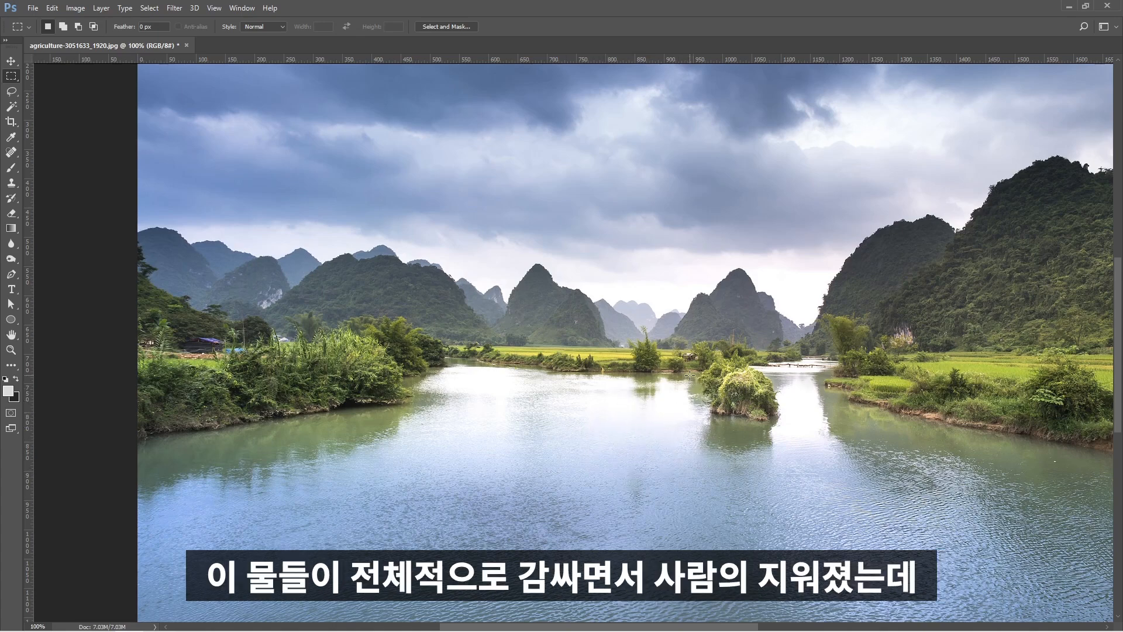
Apply a Content-Aware fill to a rectangular selection around the bushy islet and its reflection, and clear the selection
left_click_drag(690, 374, 807, 468)
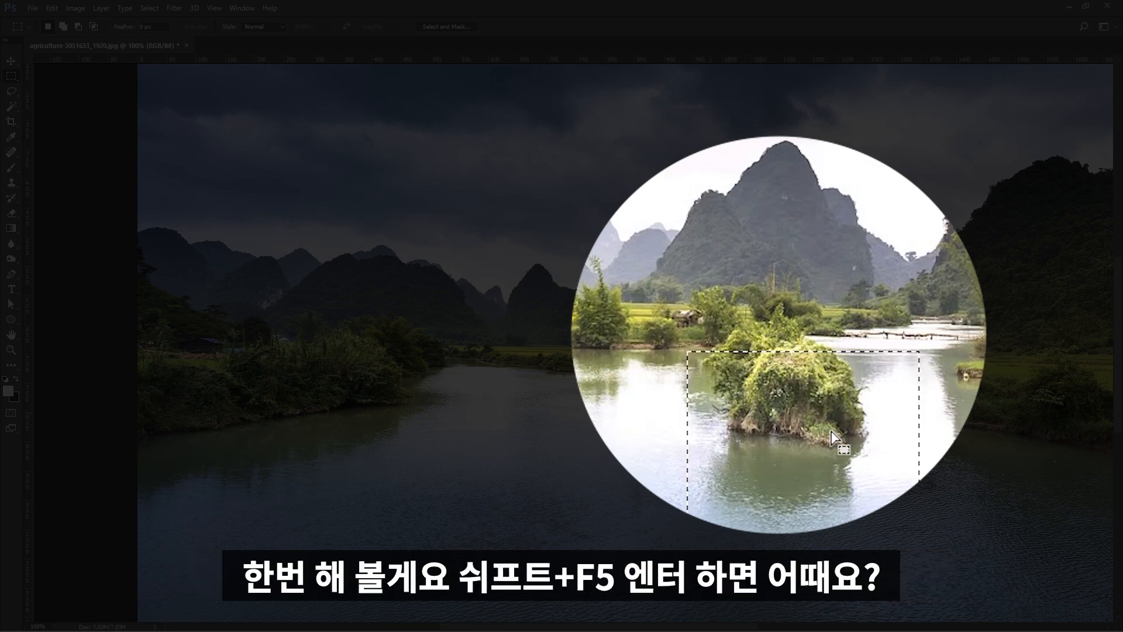
key("shift+F5")
key("Return")
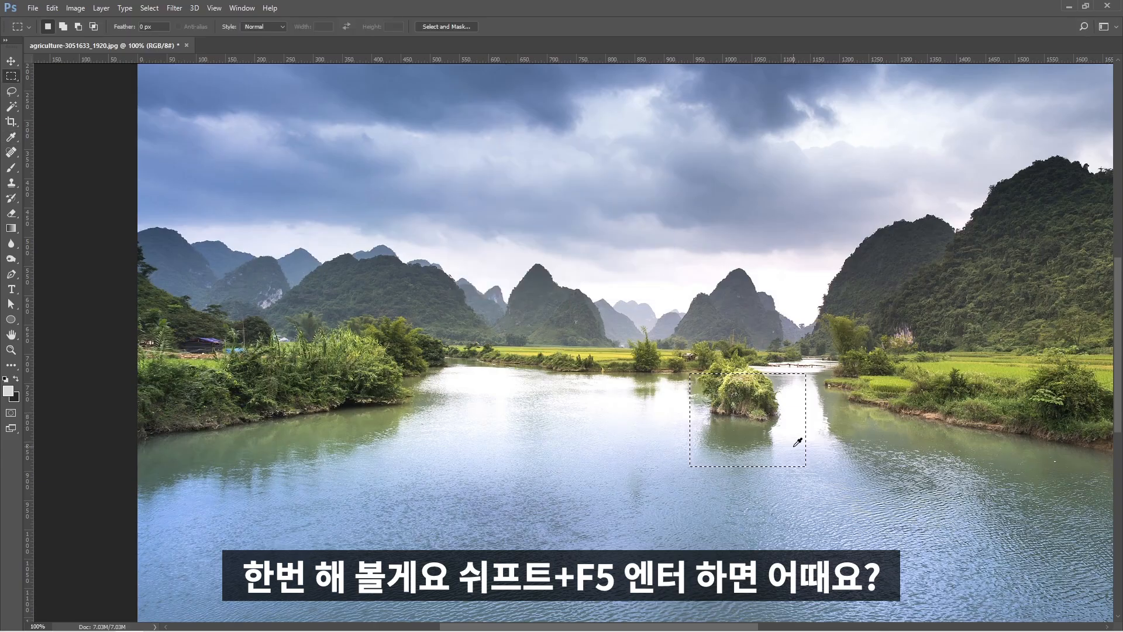
key("ctrl+d")
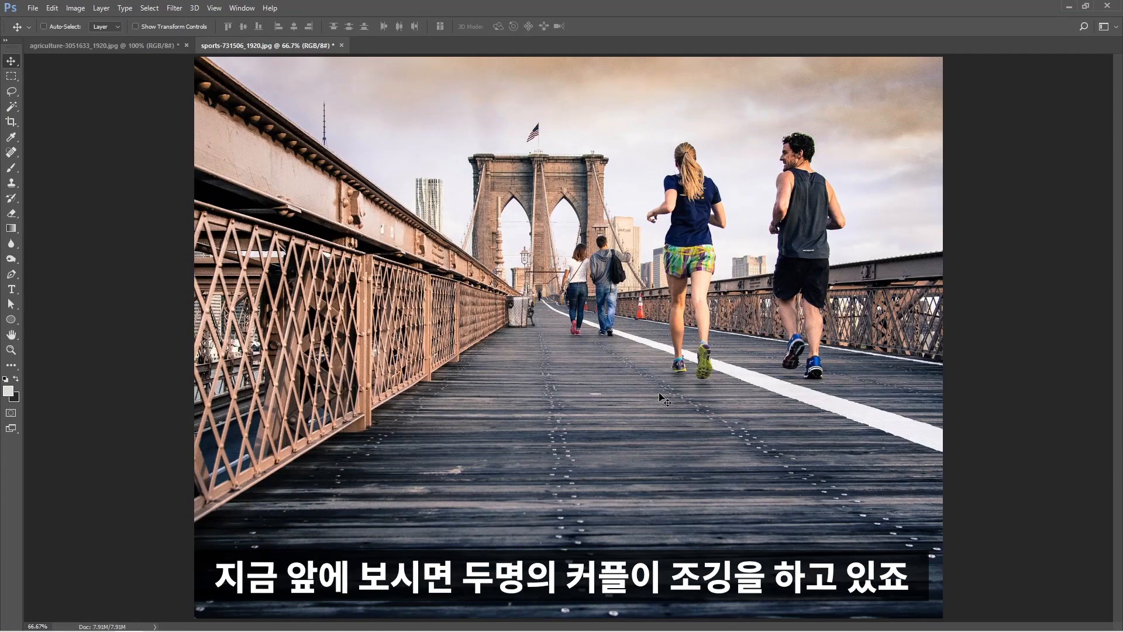
Try to remove the male runner on the bridge with a rectangular selection and a Content-Aware fill
left_click(12, 76)
left_click_drag(759, 121, 858, 393)
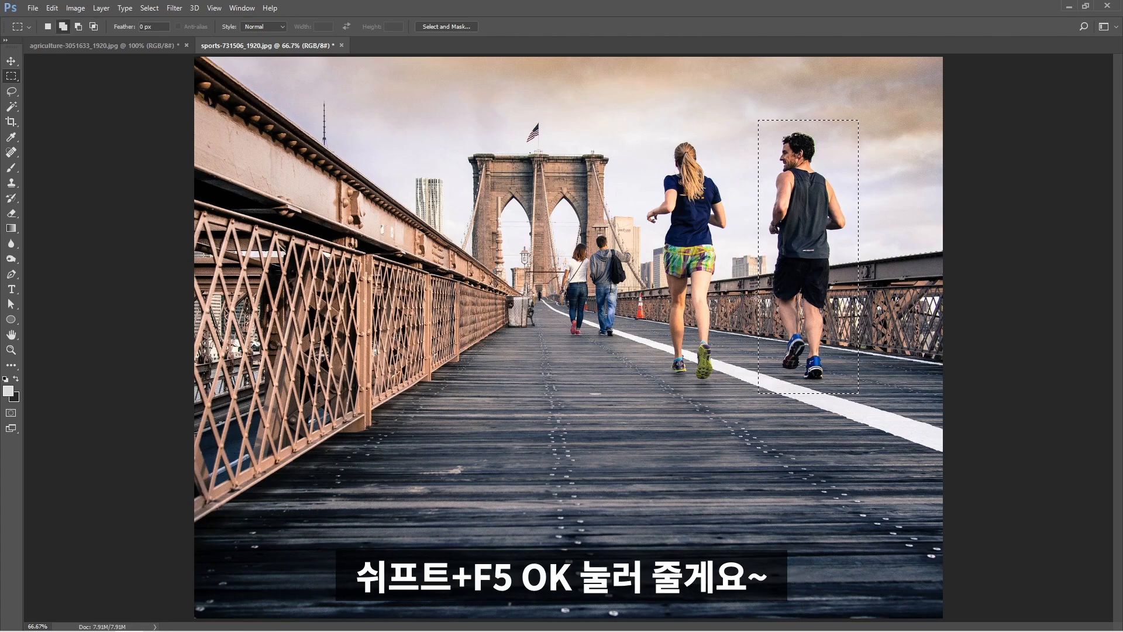
key("shift+F5")
key("Return")
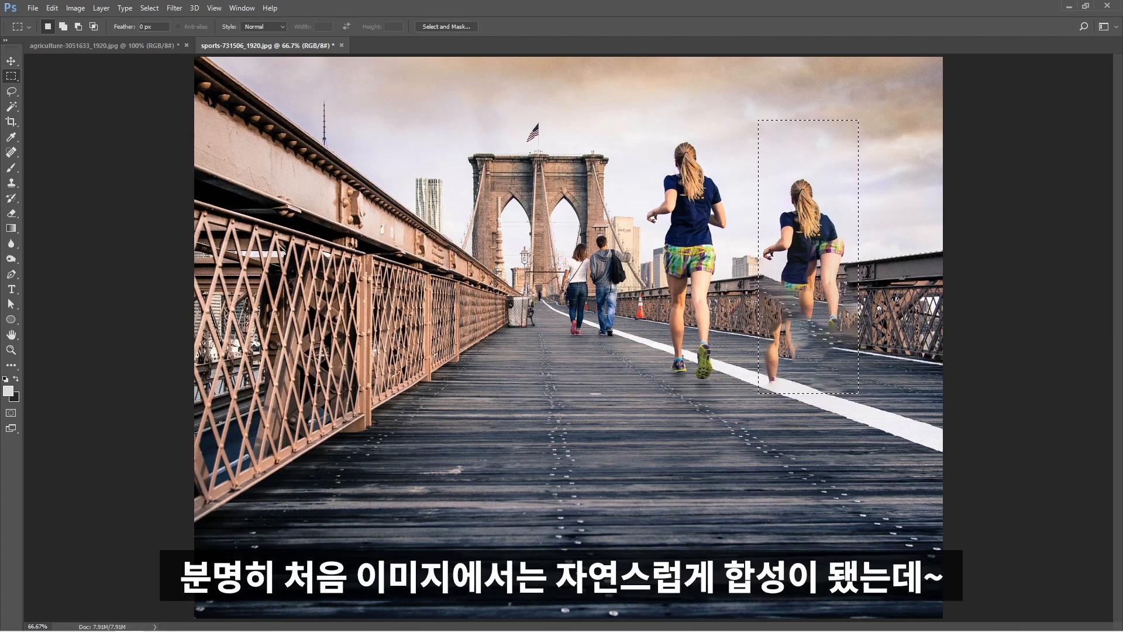
Try to clear the leftover figure in the male runner's place with two more rectangular selections and Content-Aware fills
left_click_drag(633, 128, 739, 397)
left_click_drag(819, 351, 869, 412)
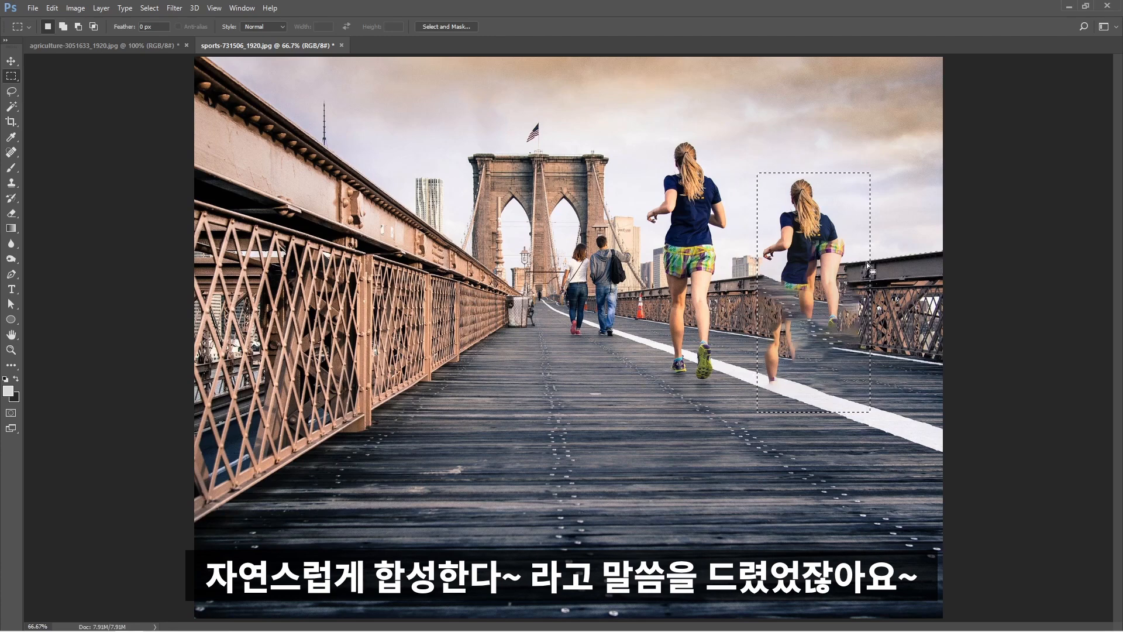
left_click(748, 166)
left_click_drag(796, 270, 860, 416)
key("shift+F5")
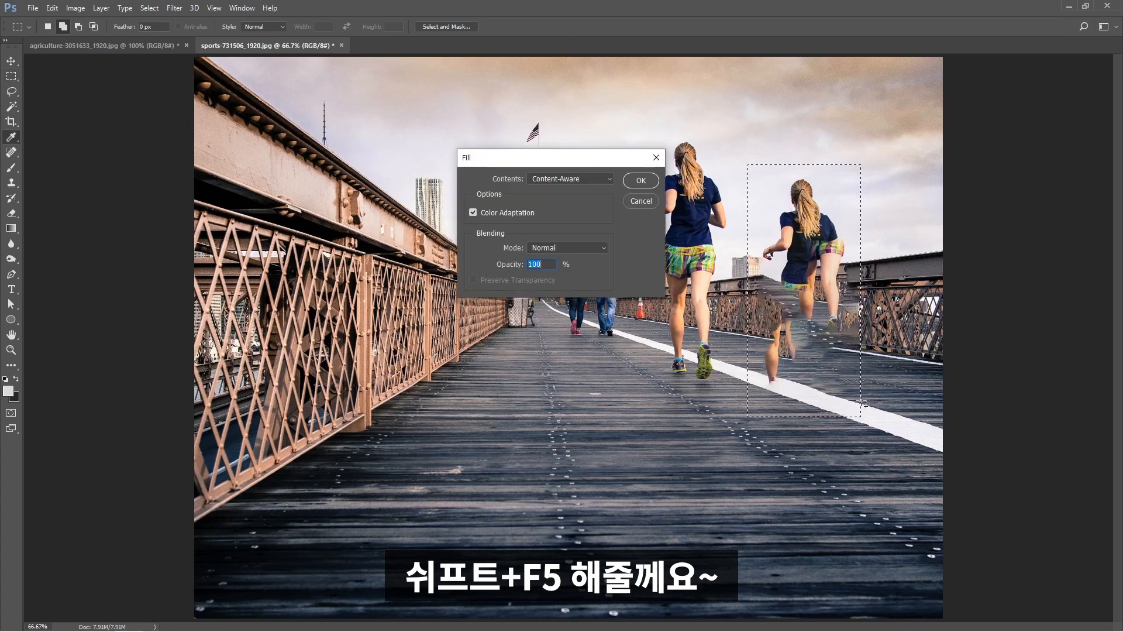
key("Return")
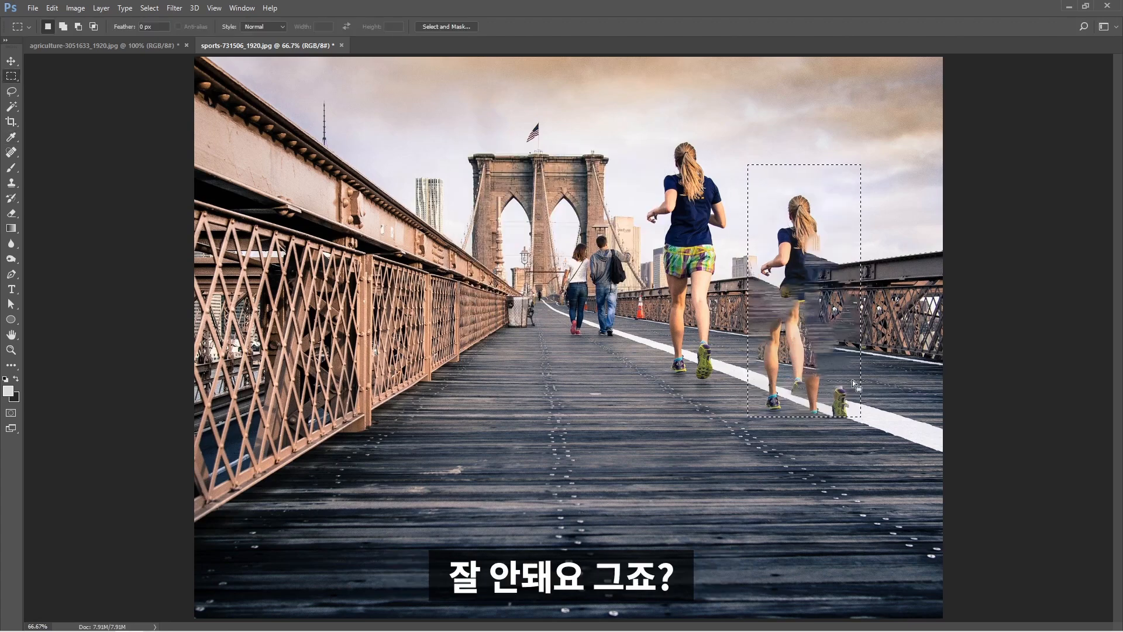
left_click_drag(744, 188, 868, 430)
key("shift+F5")
key("Return")
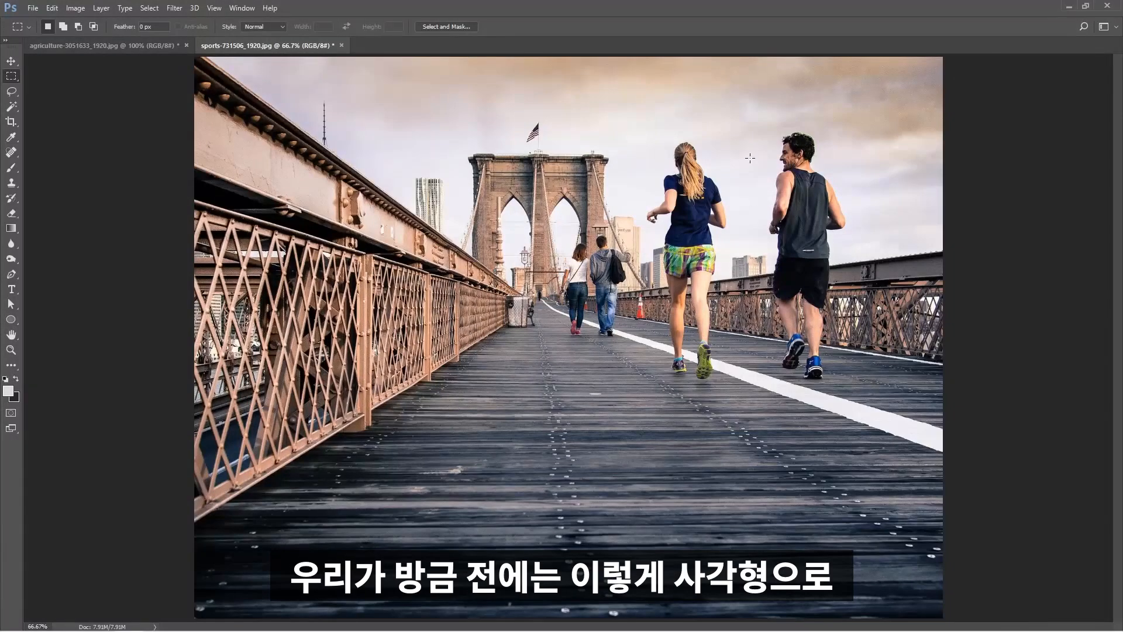
left_click_drag(759, 119, 857, 393)
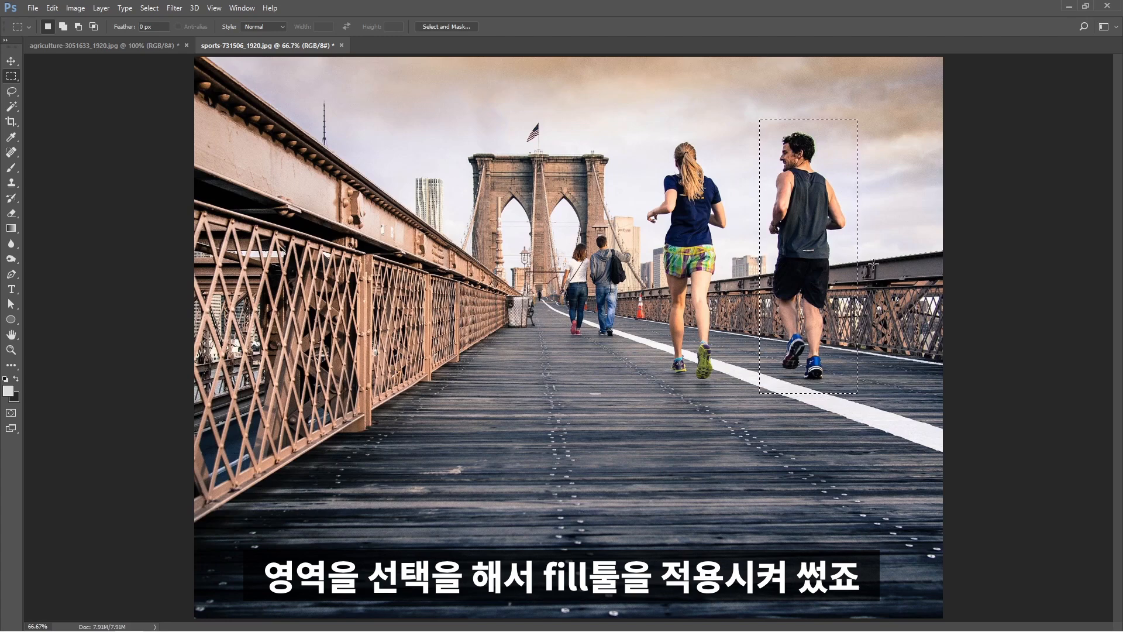
left_click(671, 235)
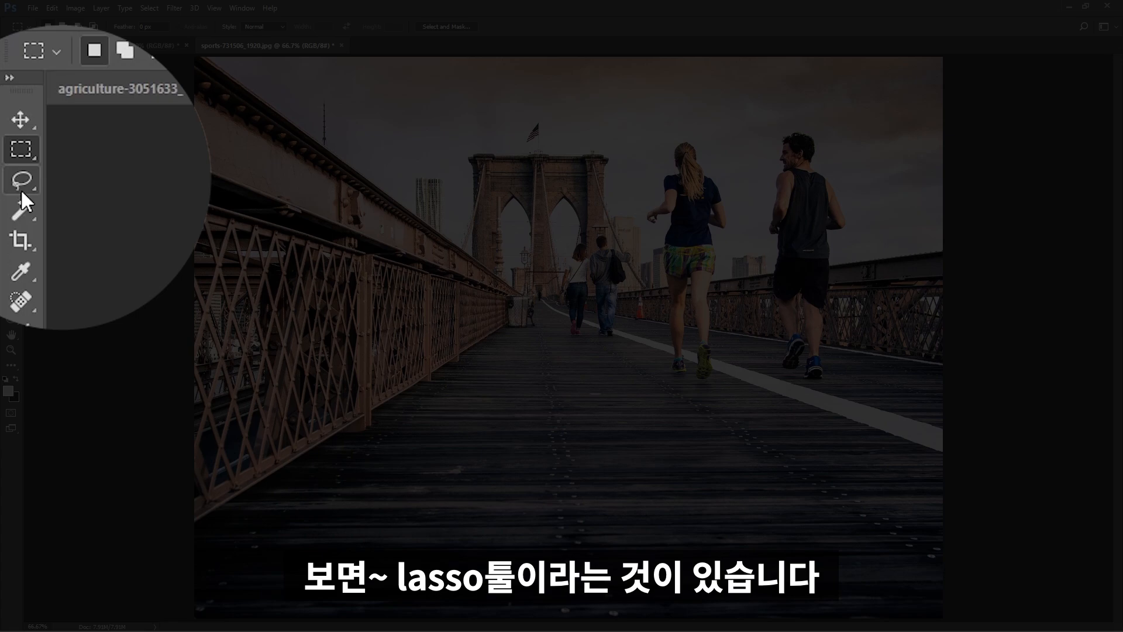
Trace a freehand Lasso selection closely around the outline of the male runner
left_click(12, 92)
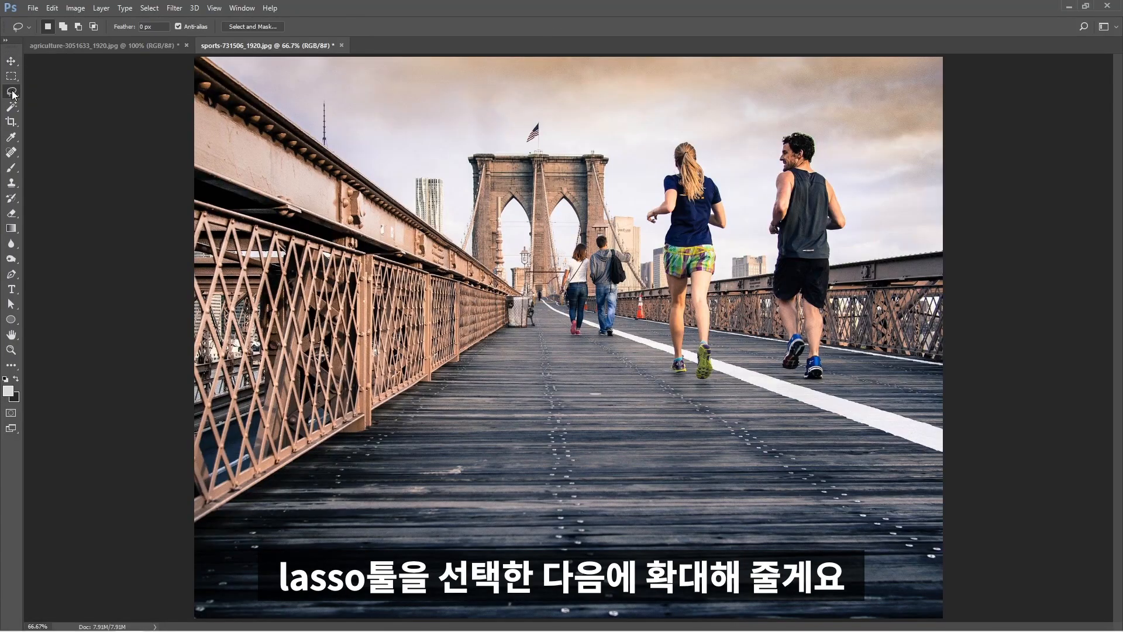
left_click_drag(830, 164, 896, 233)
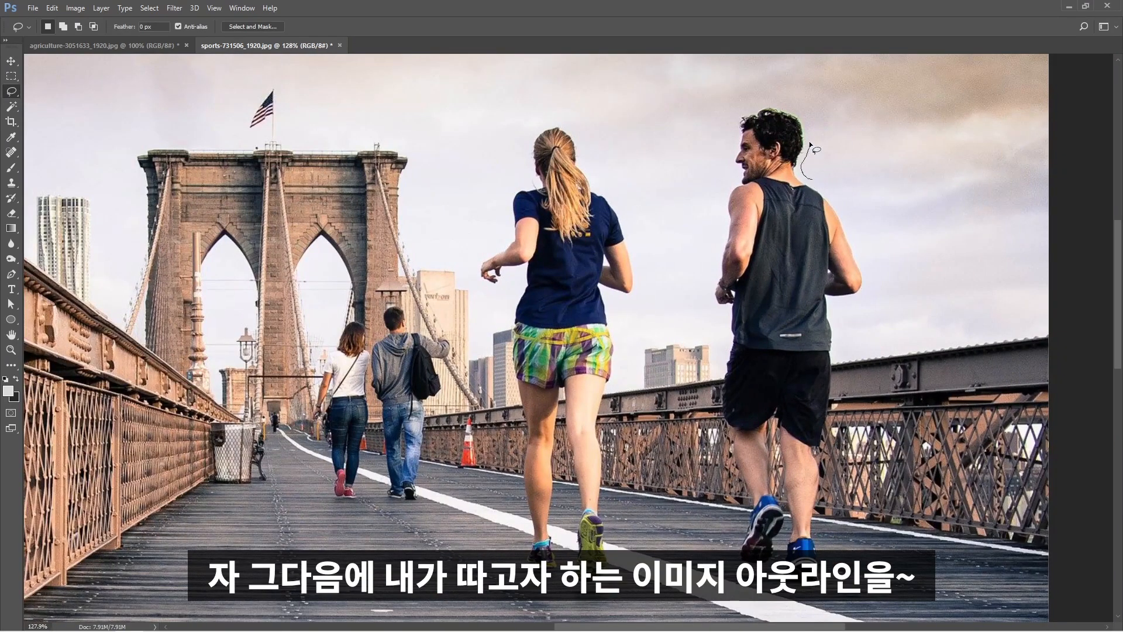
mouse_move(808, 124)
left_mouse_down()
mouse_move(780, 105)
mouse_move(738, 113)
mouse_move(737, 176)
mouse_move(708, 300)
mouse_move(729, 347)
mouse_move(717, 410)
mouse_move(741, 498)
mouse_move(732, 557)
mouse_move(821, 589)
mouse_move(838, 361)
left_mouse_up()
left_click_drag(845, 208, 819, 181)
key("ctrl+minus")
key("ctrl+minus")
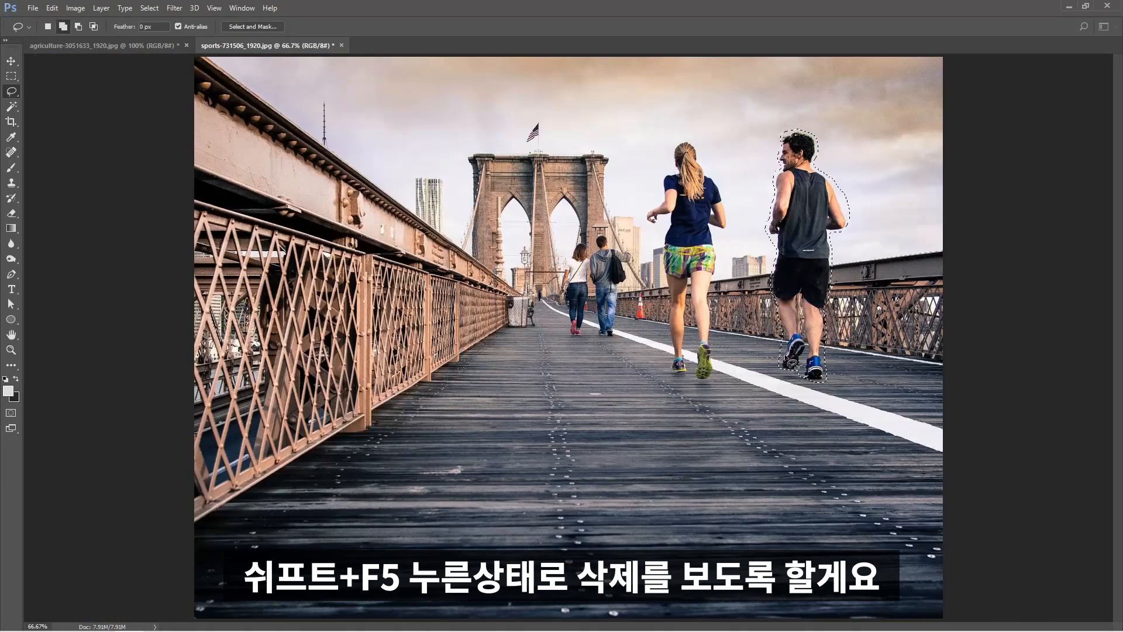
Remove the outlined male runner with a Content-Aware fill and clear the selection
key("shift+F5")
key("Return")
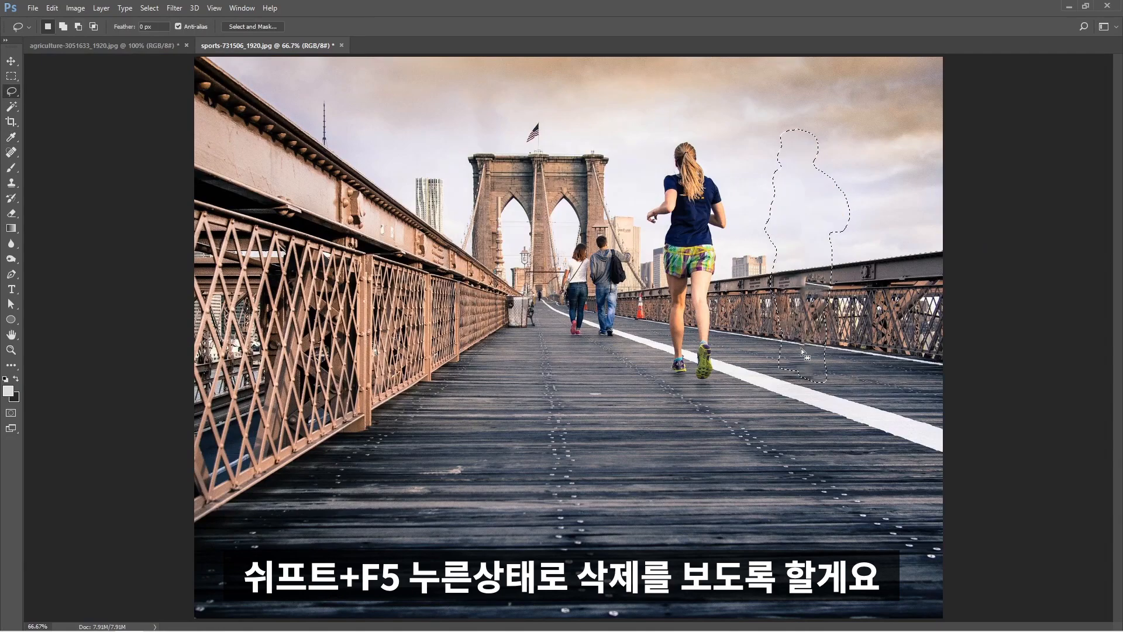
key("ctrl+d")
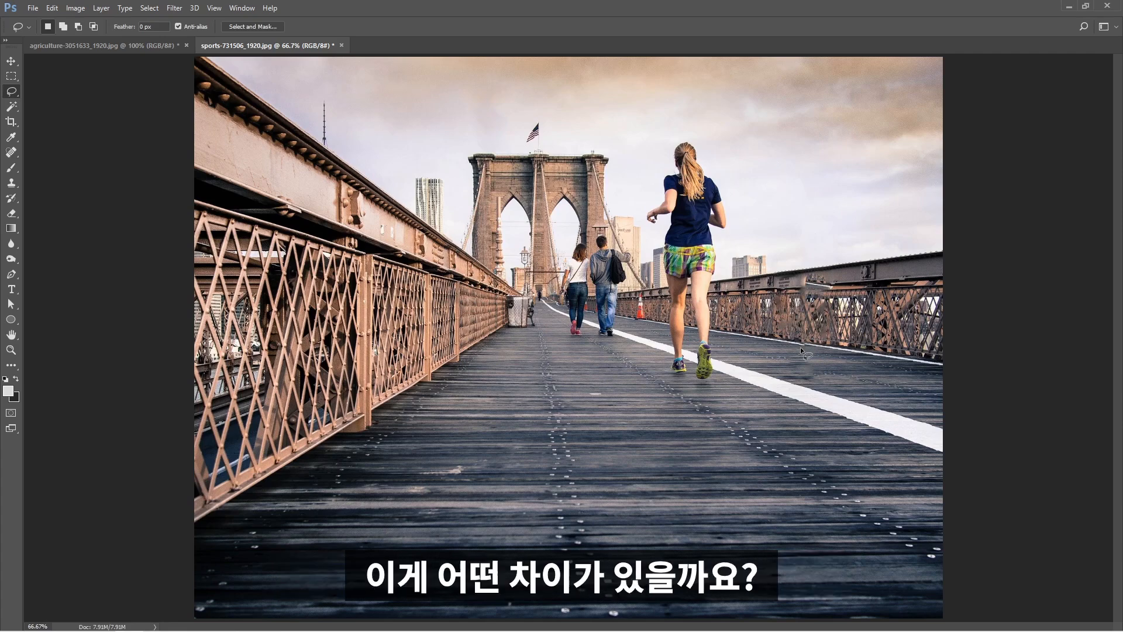
Draw a rectangular marquee selection around the whole female runner on the bridge
key("m")
left_click_drag(635, 127, 747, 400)
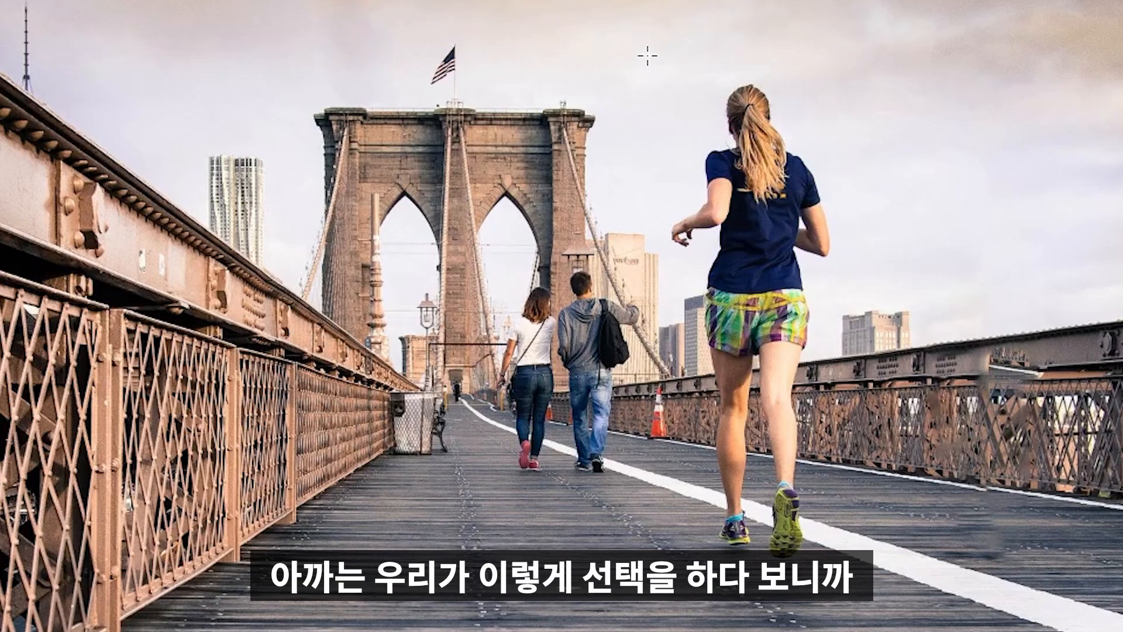
left_click_drag(871, 596, 868, 585)
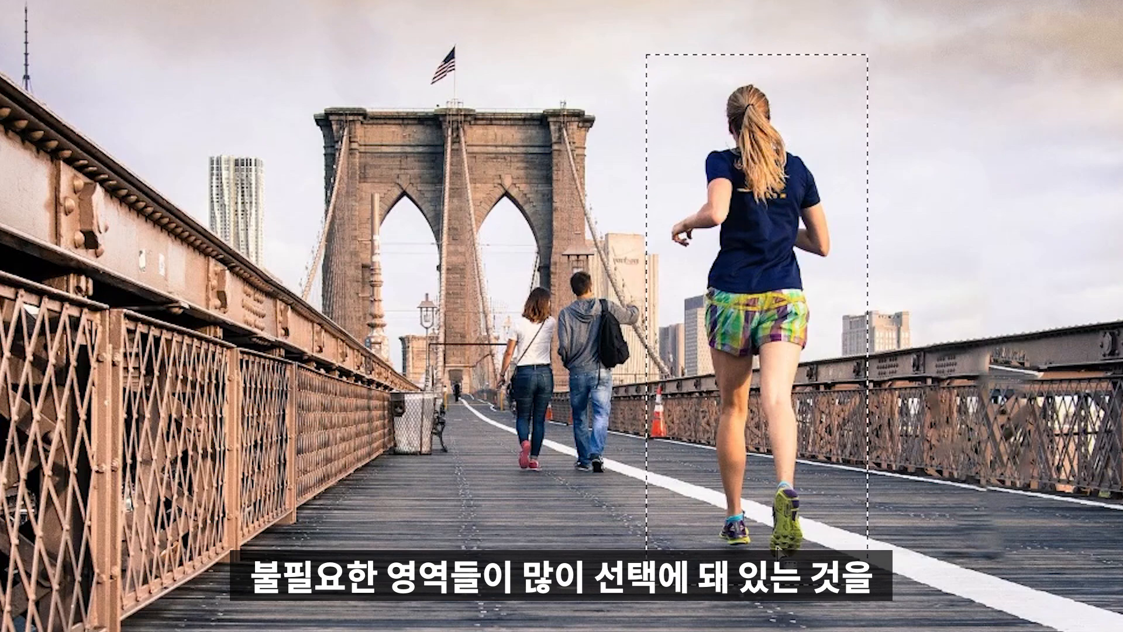
left_click(867, 175)
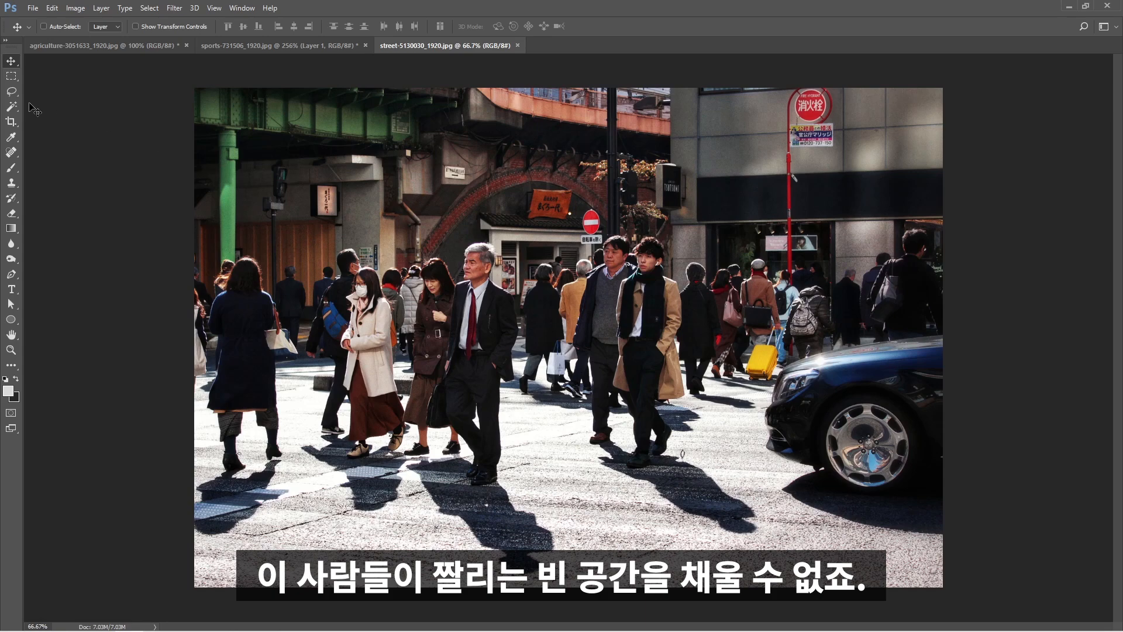
Outline the two men walking together in the middle of the crossing with the Lasso and remove them with a Content-Aware fill
left_click(11, 91)
mouse_move(671, 274)
left_mouse_down()
mouse_move(657, 232)
mouse_move(611, 232)
left_mouse_up()
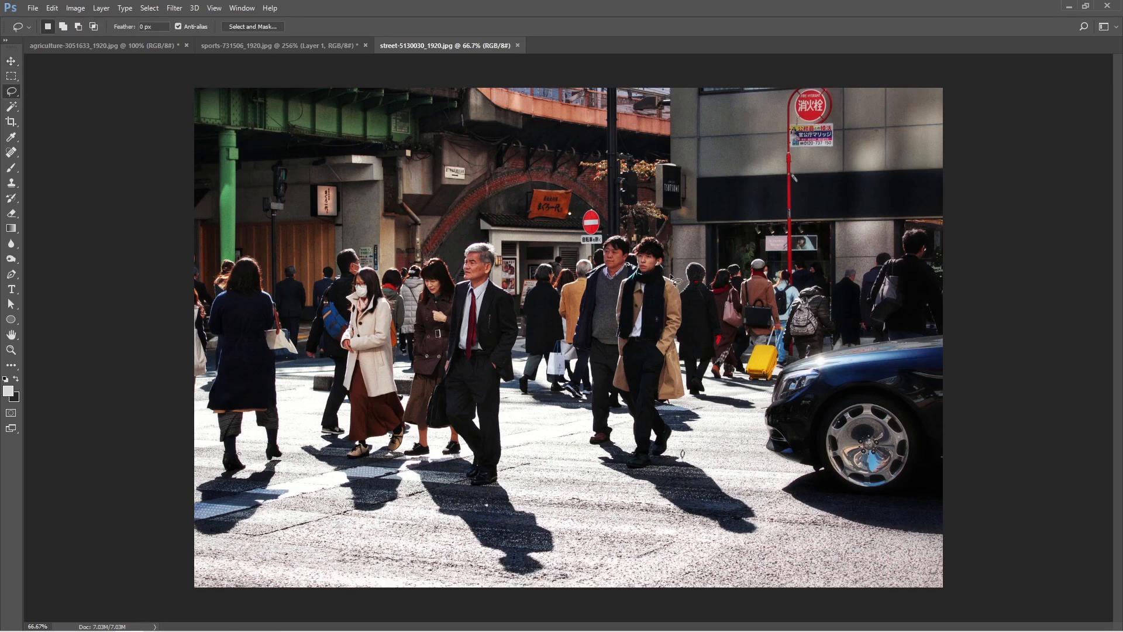
mouse_move(526, 117)
left_mouse_down()
mouse_move(495, 196)
mouse_move(467, 216)
mouse_move(438, 356)
mouse_move(467, 400)
mouse_move(476, 552)
mouse_move(527, 538)
mouse_move(536, 471)
mouse_move(559, 514)
mouse_move(552, 590)
mouse_move(614, 577)
mouse_move(667, 463)
mouse_move(689, 272)
mouse_move(651, 200)
left_mouse_up()
key("shift+F5")
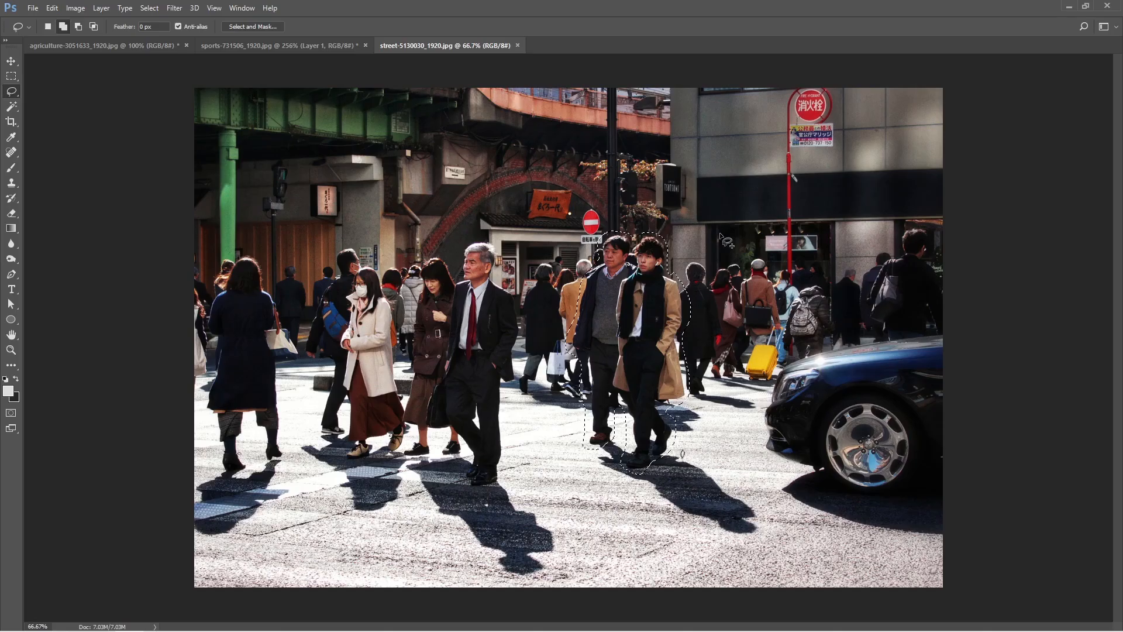
key("Return")
key("ctrl+d")
Examine the crouching woman's figure and its surroundings in the filled area by circling them with loose Lasso selections
mouse_move(608, 317)
left_mouse_down()
mouse_move(567, 319)
mouse_move(566, 388)
mouse_move(619, 384)
mouse_move(560, 324)
left_mouse_up()
key("ctrl+d")
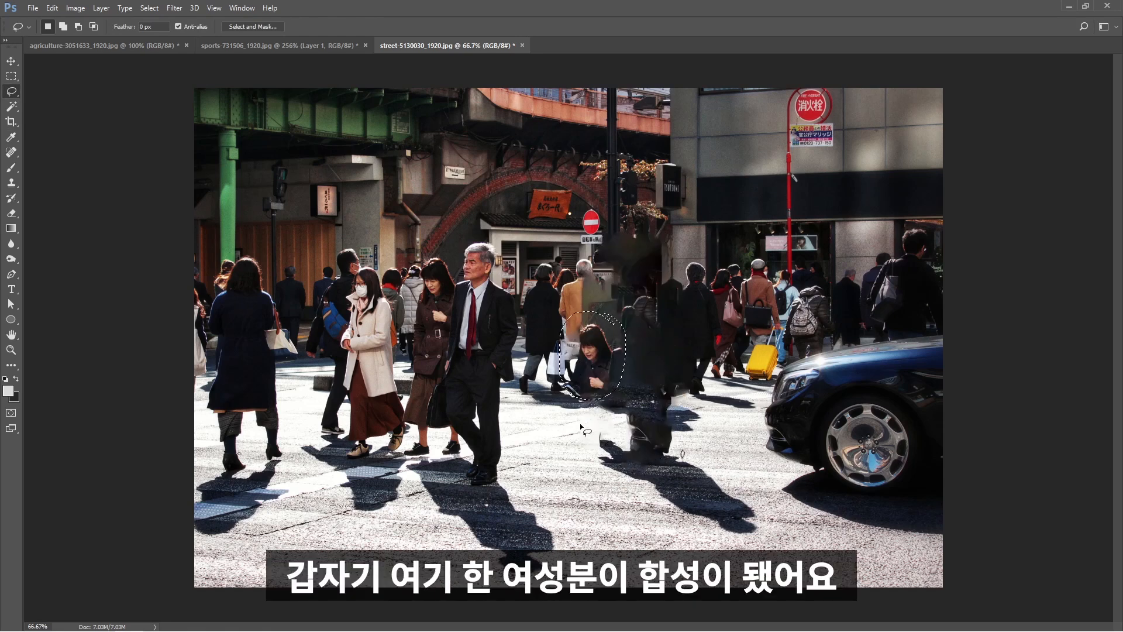
left_click_drag(605, 434, 568, 432)
mouse_move(609, 362)
left_mouse_down()
mouse_move(641, 390)
mouse_move(614, 347)
left_mouse_up()
mouse_move(581, 399)
left_mouse_down()
mouse_move(625, 452)
mouse_move(606, 389)
left_mouse_up()
mouse_move(454, 268)
left_mouse_down()
mouse_move(421, 268)
mouse_move(489, 290)
mouse_move(453, 261)
left_mouse_up()
mouse_move(570, 299)
left_mouse_down()
mouse_move(592, 423)
mouse_move(569, 300)
left_mouse_up()
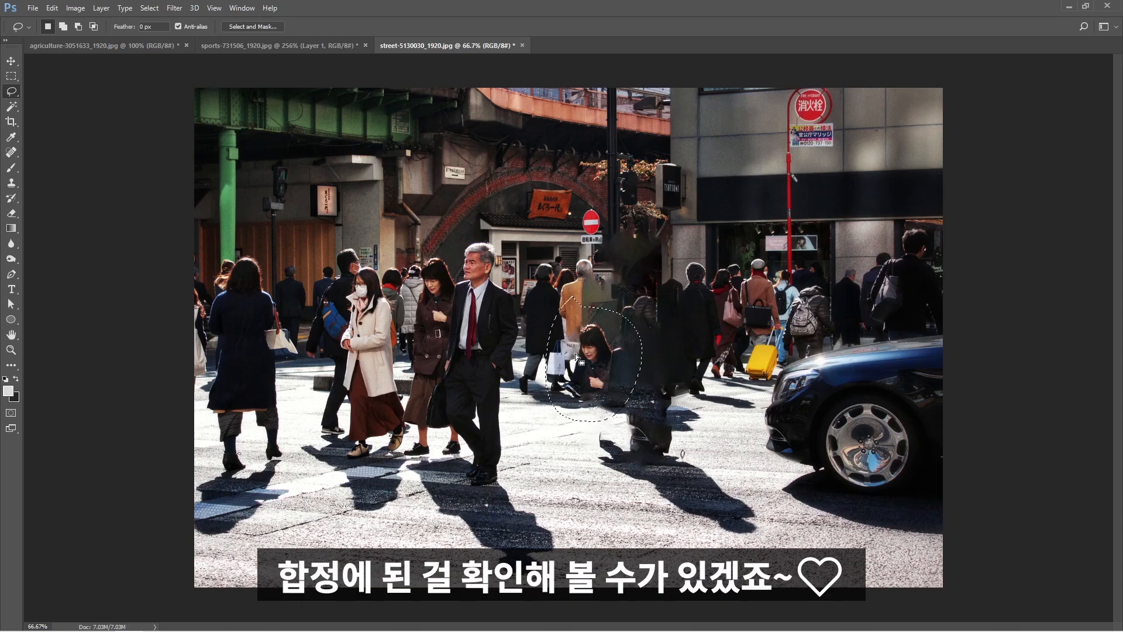
left_click_drag(623, 331, 569, 341)
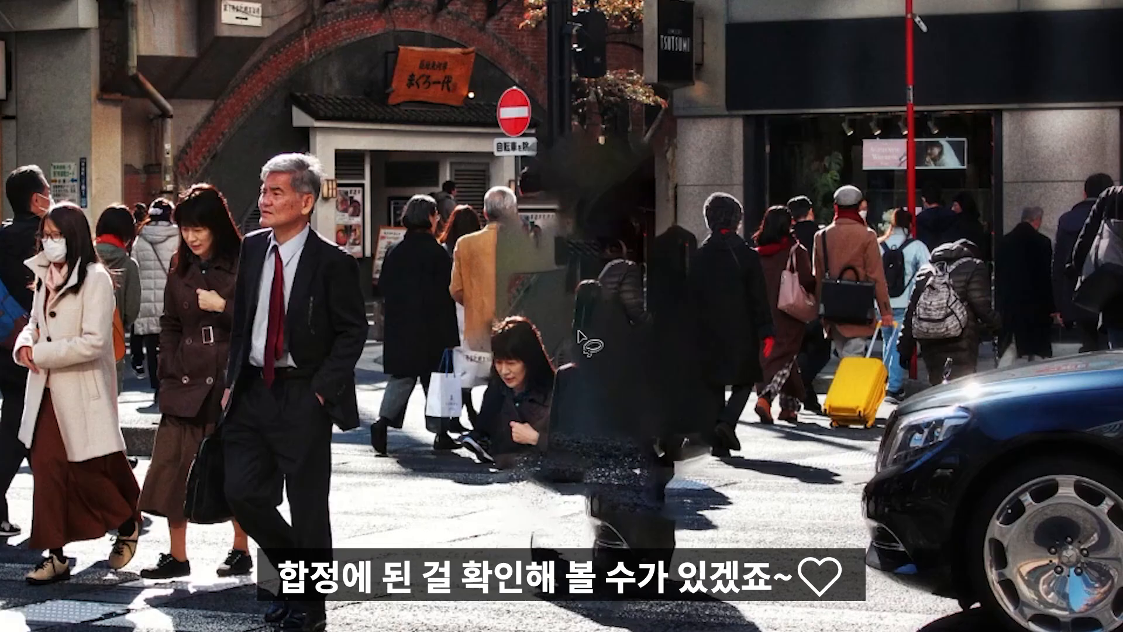
Circle the crouching woman's figure with the Lasso, replace it with a Content-Aware fill and clear the selection
mouse_move(471, 346)
left_mouse_down()
mouse_move(479, 429)
mouse_move(588, 375)
left_mouse_up()
key("shift+F5")
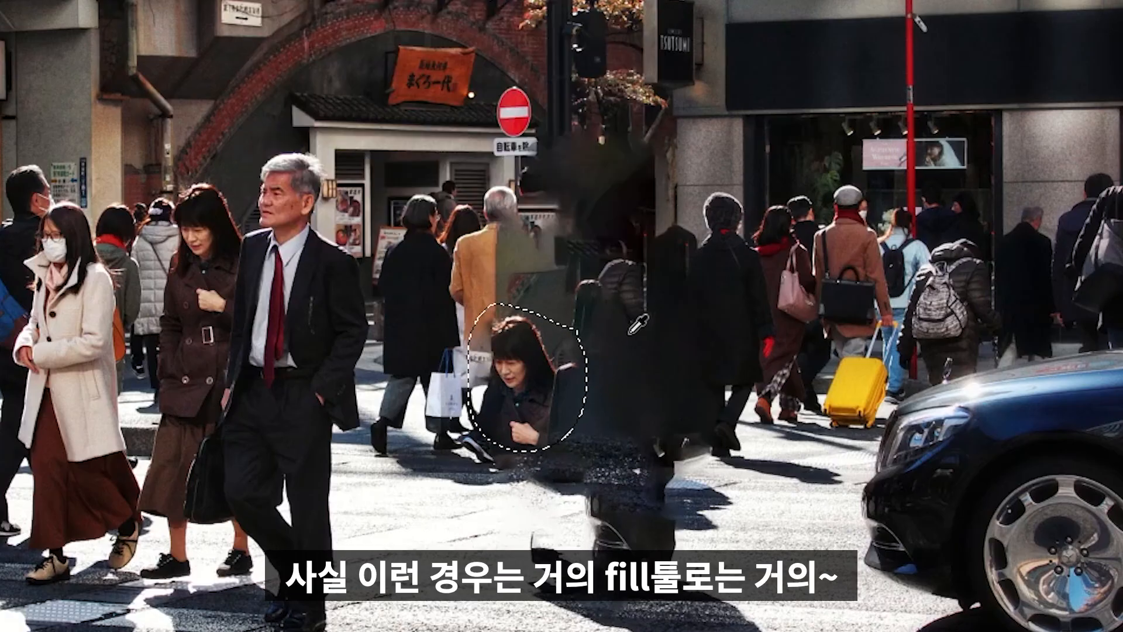
key("Return")
key("ctrl+d")
Refill the dark smeared patches where the two men stood, using further Lasso selections and Content-Aware fills
mouse_move(547, 189)
left_mouse_down()
mouse_move(562, 631)
mouse_move(544, 175)
left_mouse_up()
key("shift+F5")
key("Return")
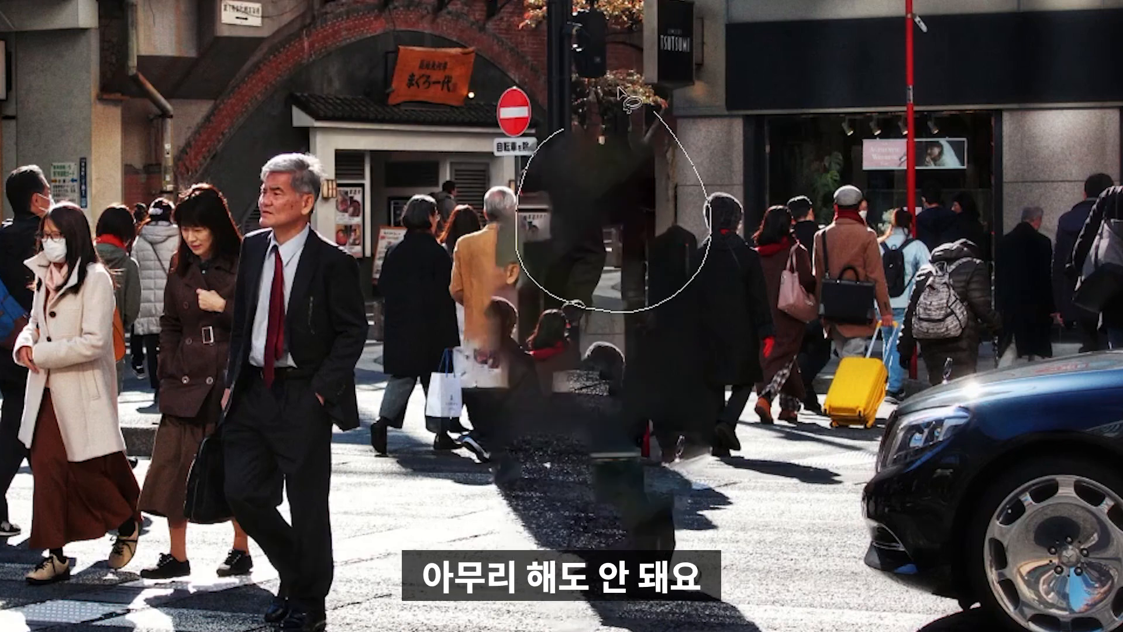
key("shift+F5")
key("Return")
mouse_move(497, 297)
left_mouse_down()
mouse_move(550, 422)
mouse_move(497, 298)
left_mouse_up()
key("shift+F5")
key("Return")
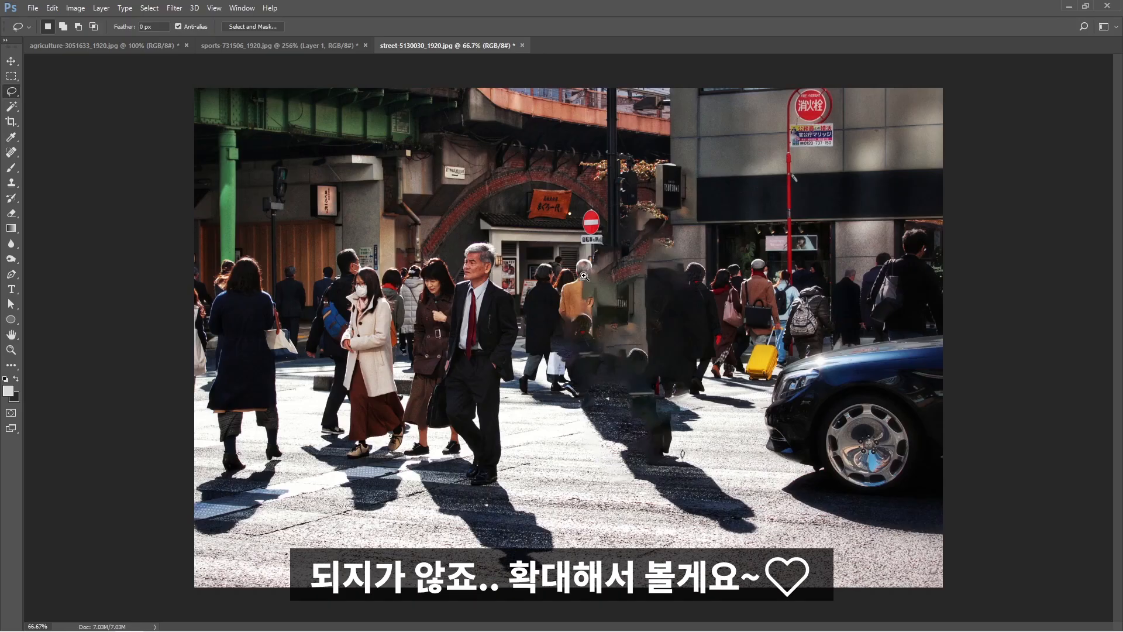
Examine the filled area close up, between the man in the mustard coat and the pedestrians in black
scroll(497, 220, "up", 7)
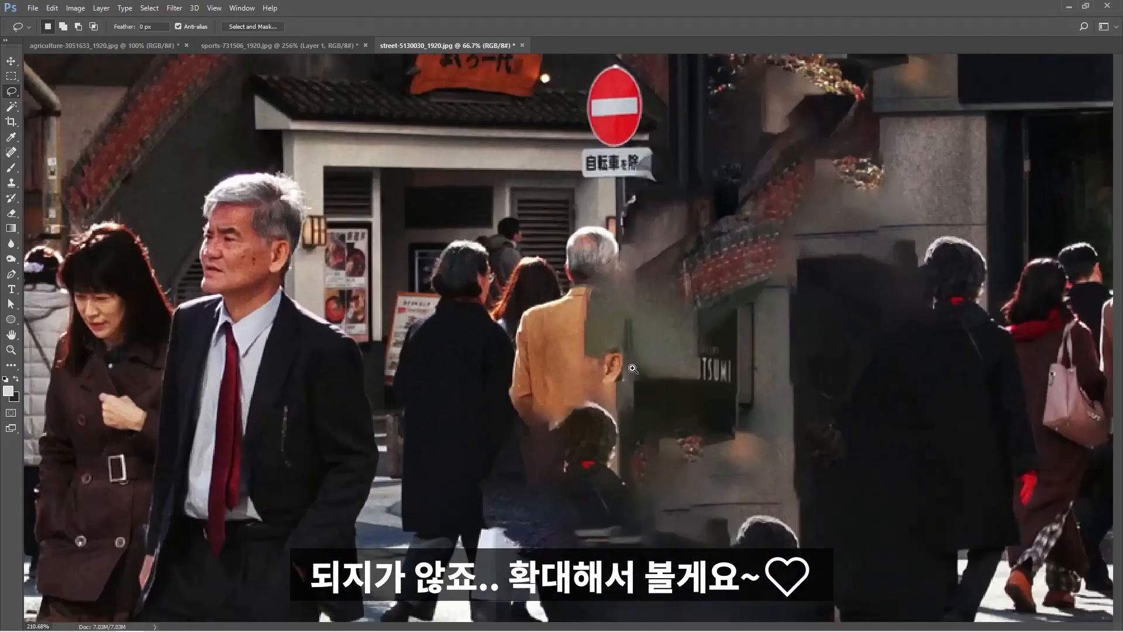
mouse_move(600, 221)
left_mouse_down()
mouse_move(539, 251)
mouse_move(526, 357)
mouse_move(610, 398)
mouse_move(677, 280)
mouse_move(606, 222)
mouse_move(563, 235)
left_mouse_up()
left_click(689, 318)
mouse_move(620, 267)
left_mouse_down()
mouse_move(570, 309)
mouse_move(608, 367)
mouse_move(630, 344)
mouse_move(599, 336)
left_mouse_up()
mouse_move(730, 257)
left_mouse_down()
mouse_move(704, 283)
mouse_move(705, 263)
left_mouse_up()
mouse_move(606, 273)
left_mouse_down()
mouse_move(565, 292)
mouse_move(663, 294)
mouse_move(643, 279)
left_mouse_up()
mouse_move(799, 266)
left_mouse_down()
mouse_move(955, 367)
mouse_move(751, 273)
mouse_move(732, 328)
left_mouse_up()
left_click(753, 376)
mouse_move(661, 305)
left_mouse_down()
mouse_move(547, 326)
mouse_move(632, 289)
left_mouse_up()
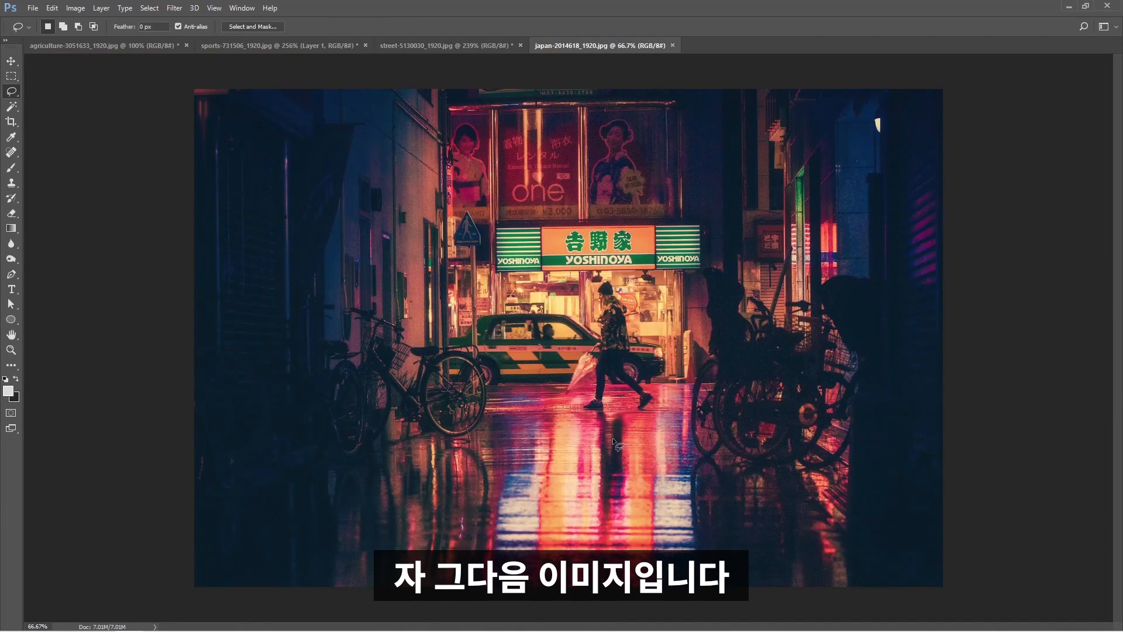
Trace a Lasso selection around the woman with the umbrella in the night street photo, following her outline
left_click_drag(620, 280, 586, 298)
mouse_move(582, 338)
left_mouse_down()
mouse_move(603, 422)
mouse_move(656, 408)
mouse_move(657, 358)
mouse_move(639, 297)
left_mouse_up()
left_click(678, 437)
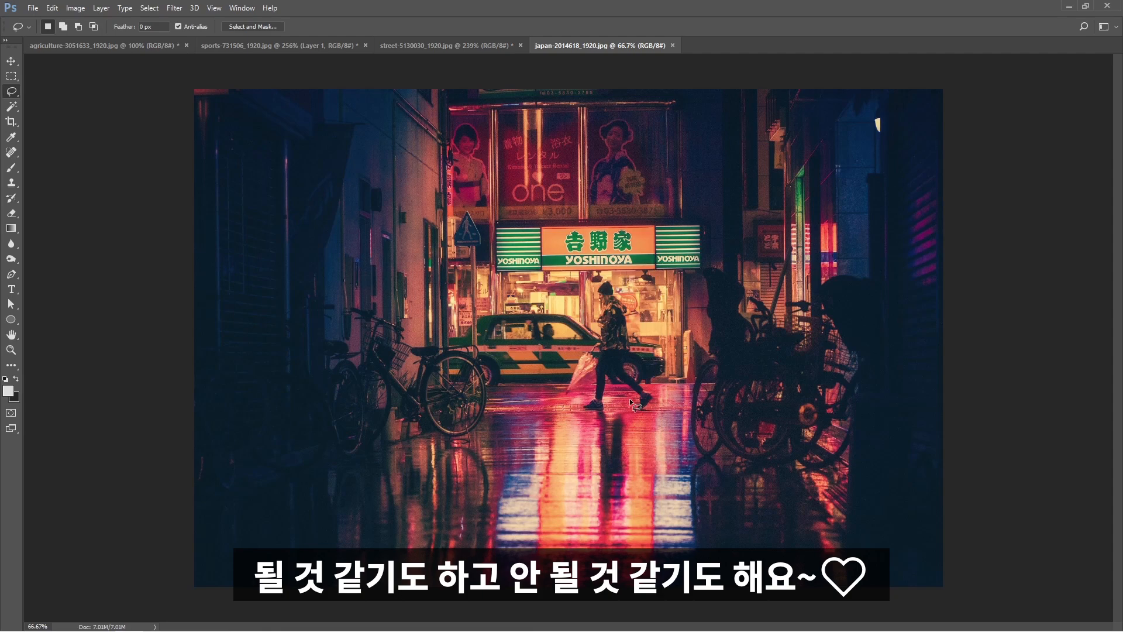
left_click_drag(631, 334, 675, 439)
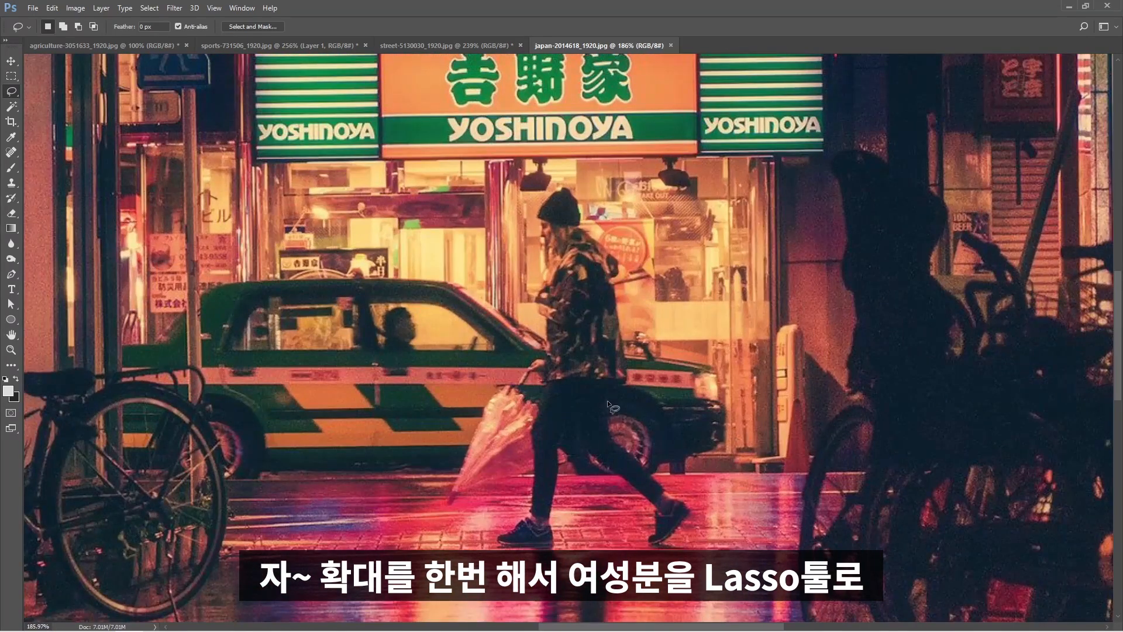
left_click_drag(612, 394, 612, 423)
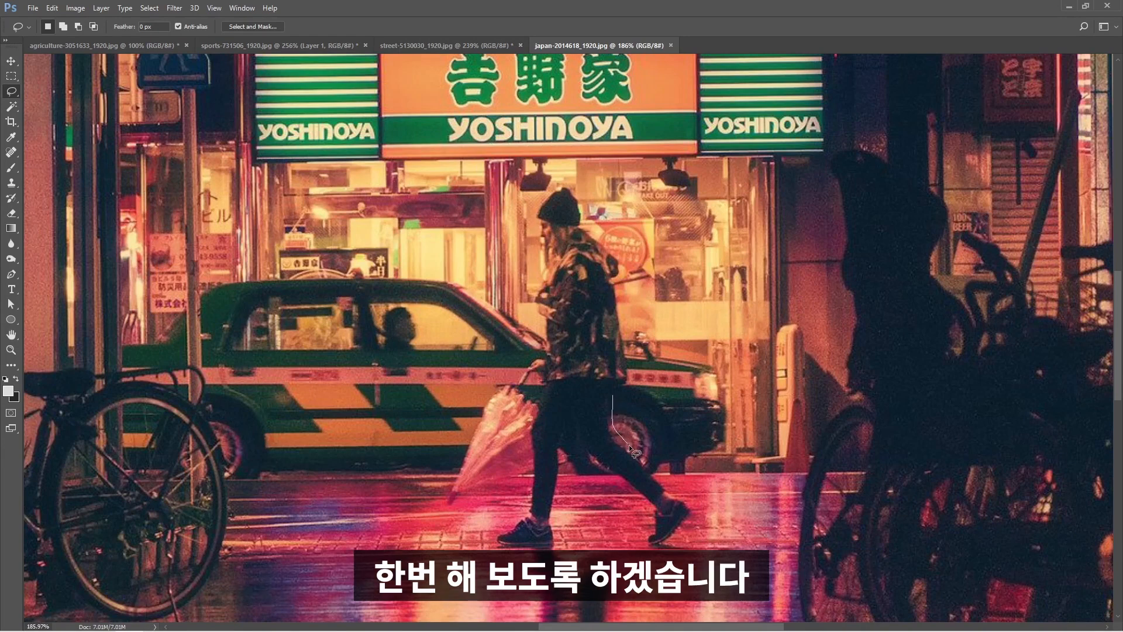
mouse_move(653, 465)
left_mouse_down()
mouse_move(694, 507)
mouse_move(666, 545)
mouse_move(642, 542)
mouse_move(652, 517)
mouse_move(603, 465)
mouse_move(570, 462)
mouse_move(559, 496)
left_mouse_up()
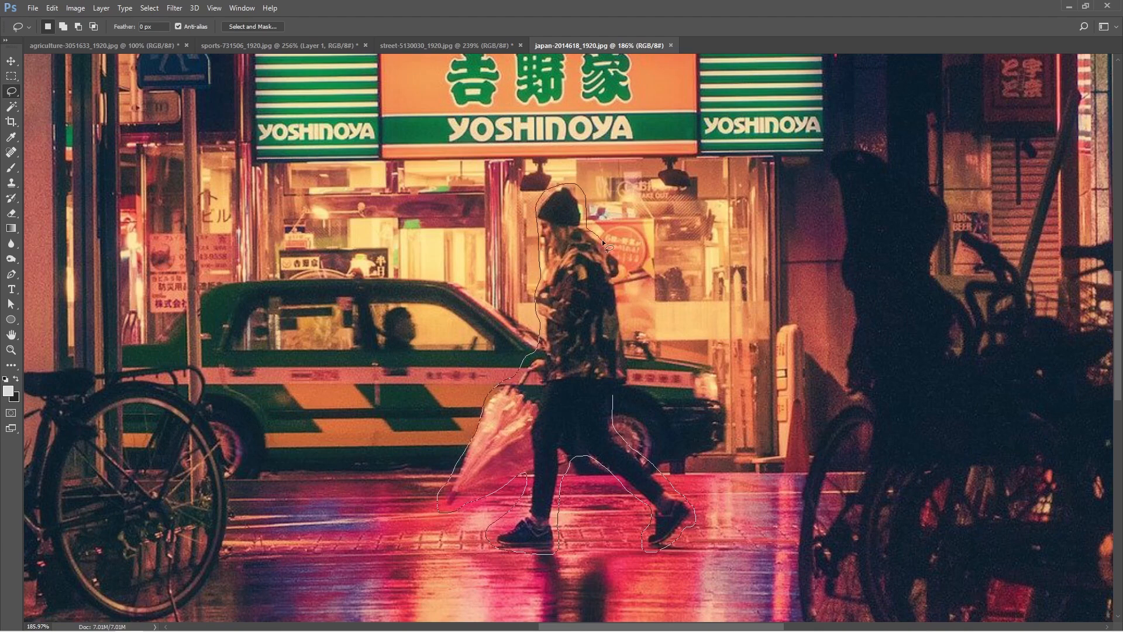
mouse_move(618, 292)
left_mouse_down()
mouse_move(635, 357)
mouse_move(629, 388)
left_mouse_up()
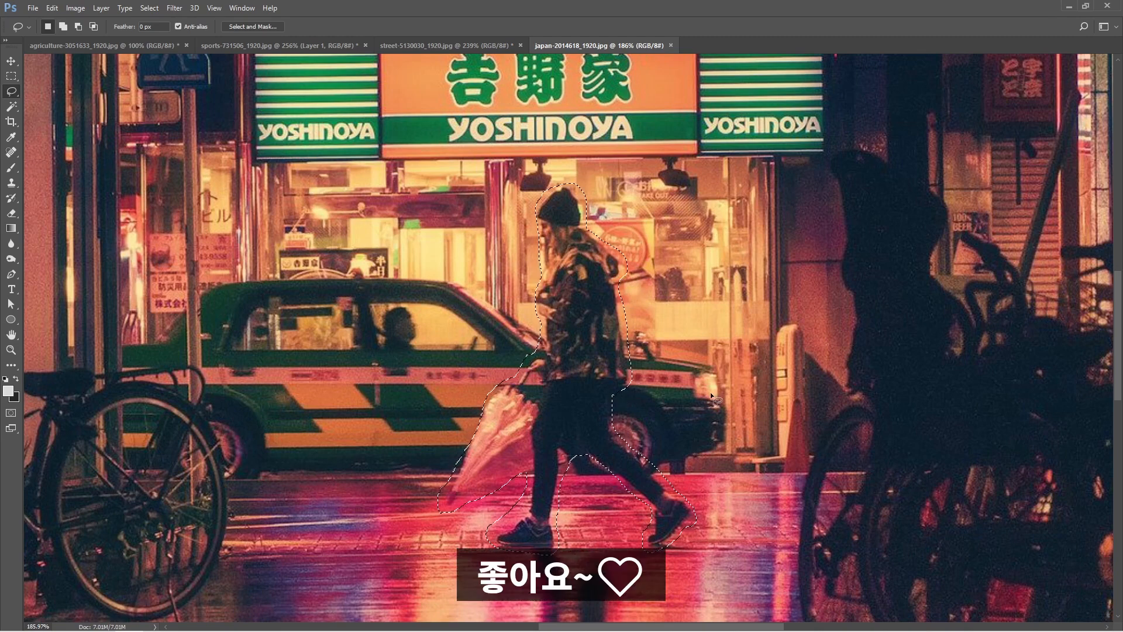
Remove the outlined woman with a Content-Aware fill and clear the selection
key("i")
key("ctrl+1")
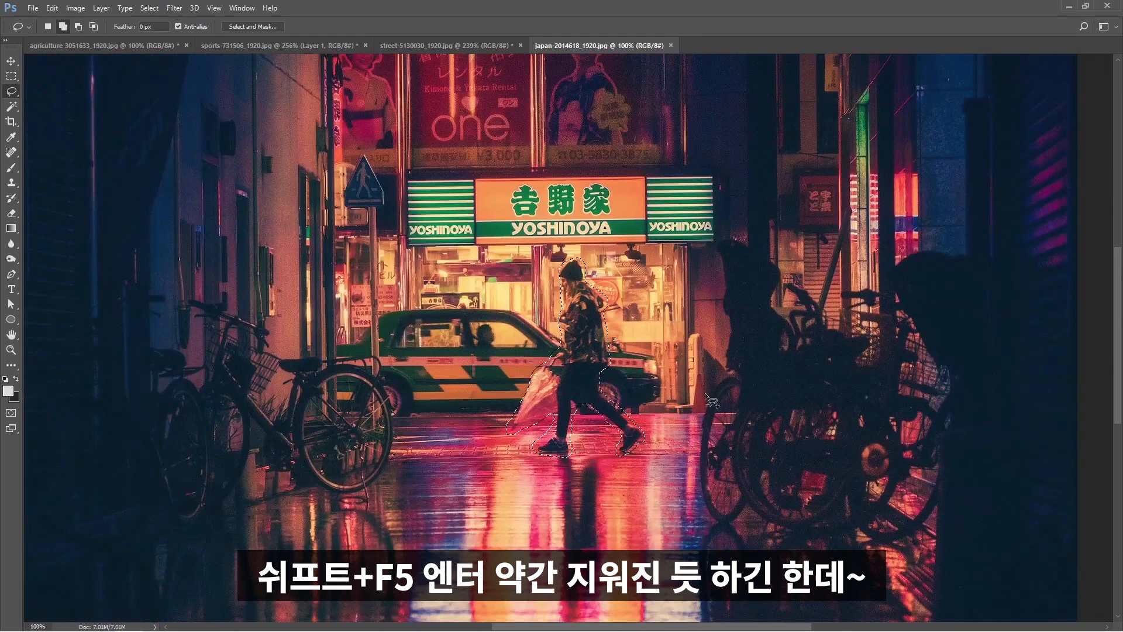
key("shift+F5")
key("Return")
key("l")
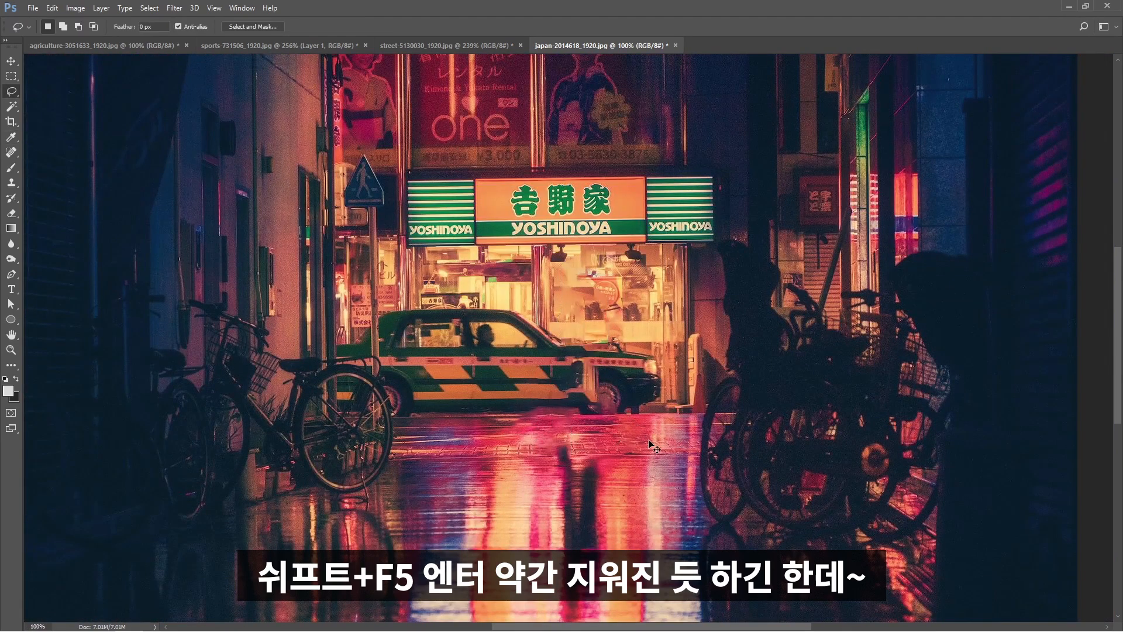
key("ctrl+d")
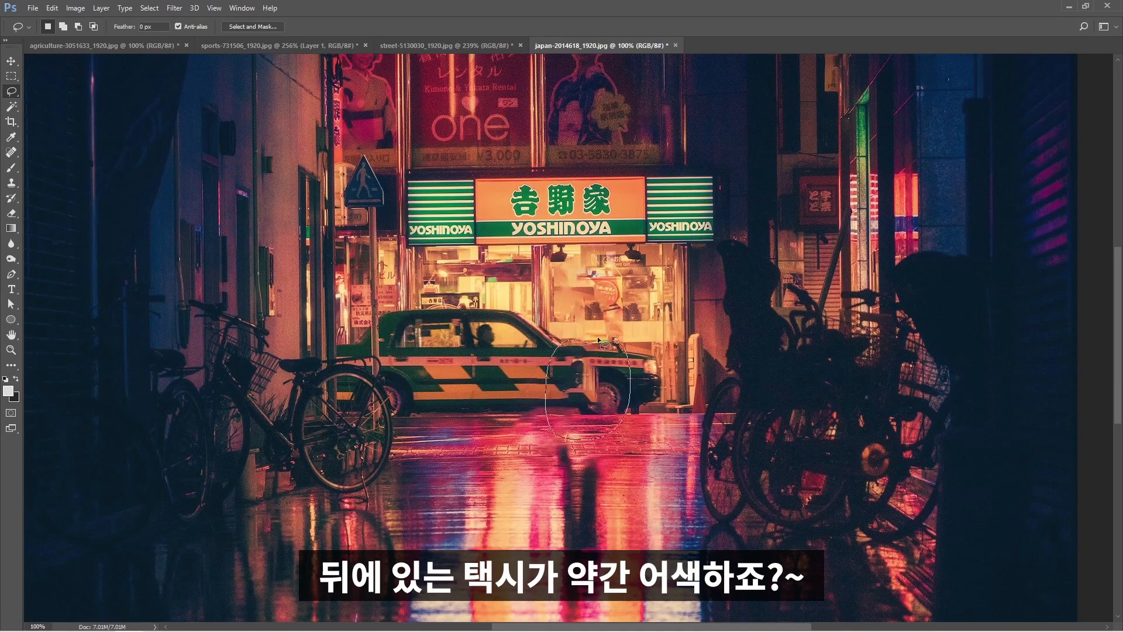
Repair the taxi's distorted bodywork around the front wheel with Lasso selections and Content-Aware fills, and clear the selection
left_click(615, 391)
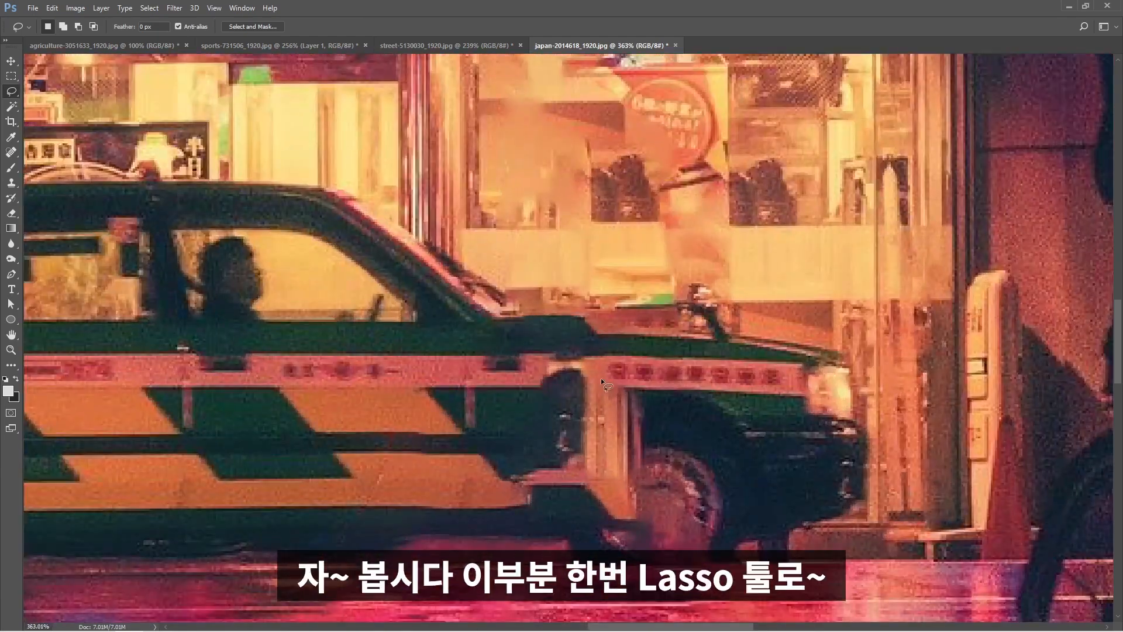
mouse_move(528, 370)
left_mouse_down()
mouse_move(532, 400)
mouse_move(499, 474)
mouse_move(616, 520)
left_mouse_up()
mouse_move(652, 460)
left_mouse_down()
mouse_move(656, 403)
mouse_move(579, 354)
left_mouse_up()
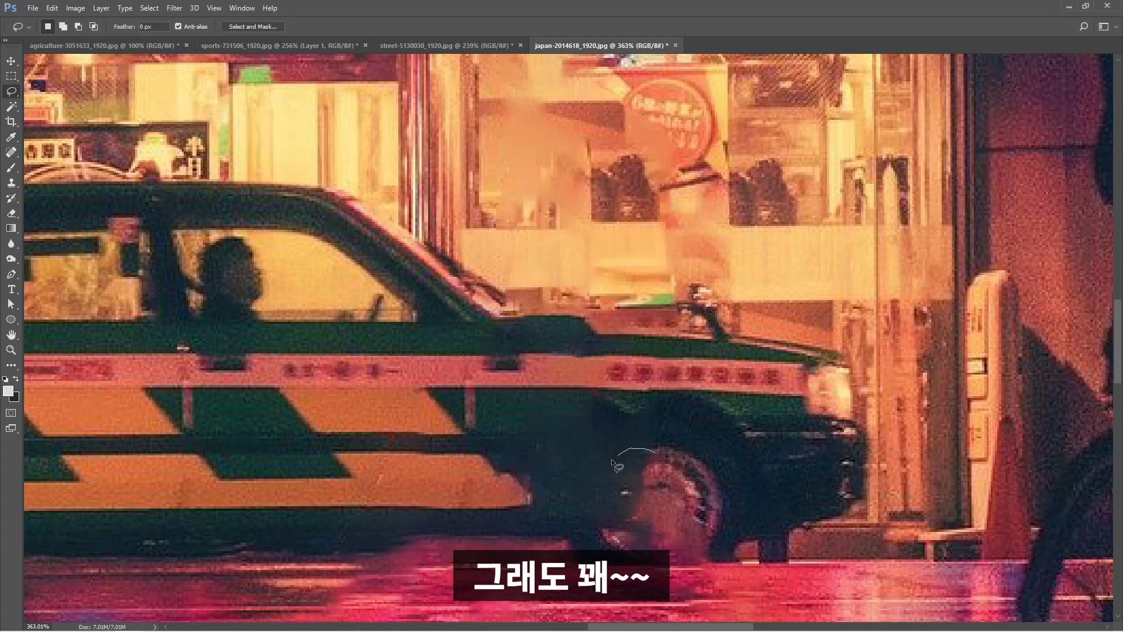
mouse_move(612, 463)
left_mouse_down()
mouse_move(675, 500)
mouse_move(685, 470)
mouse_move(652, 447)
left_mouse_up()
key("shift+F5")
key("Return")
key("ctrl+z")
key("ctrl+d")
key("ctrl+1")
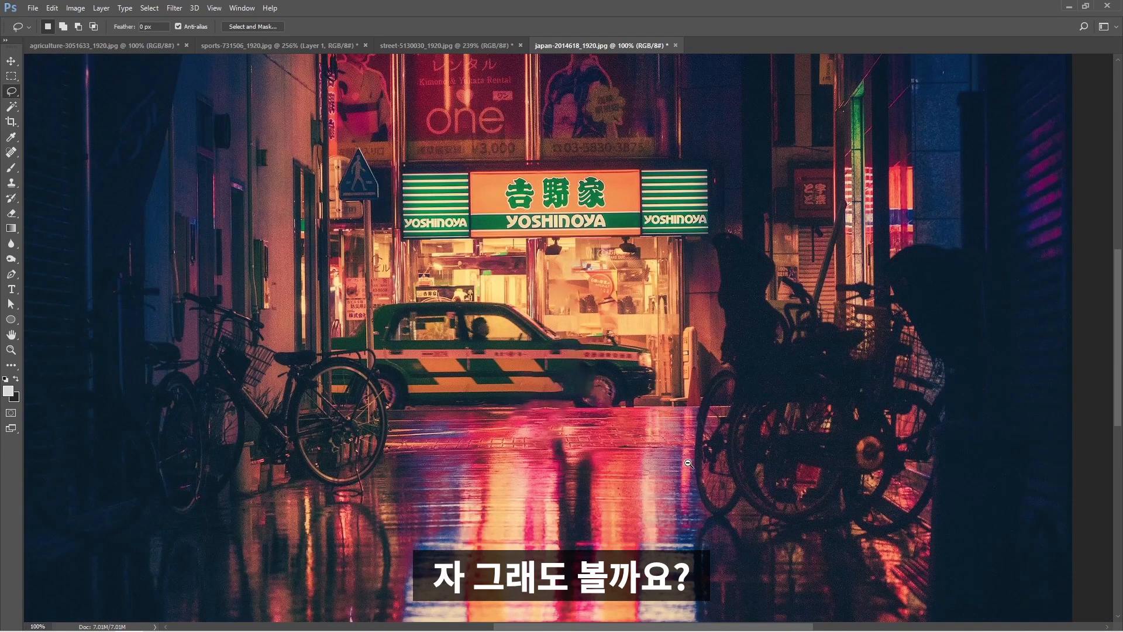
left_click(688, 462, "alt")
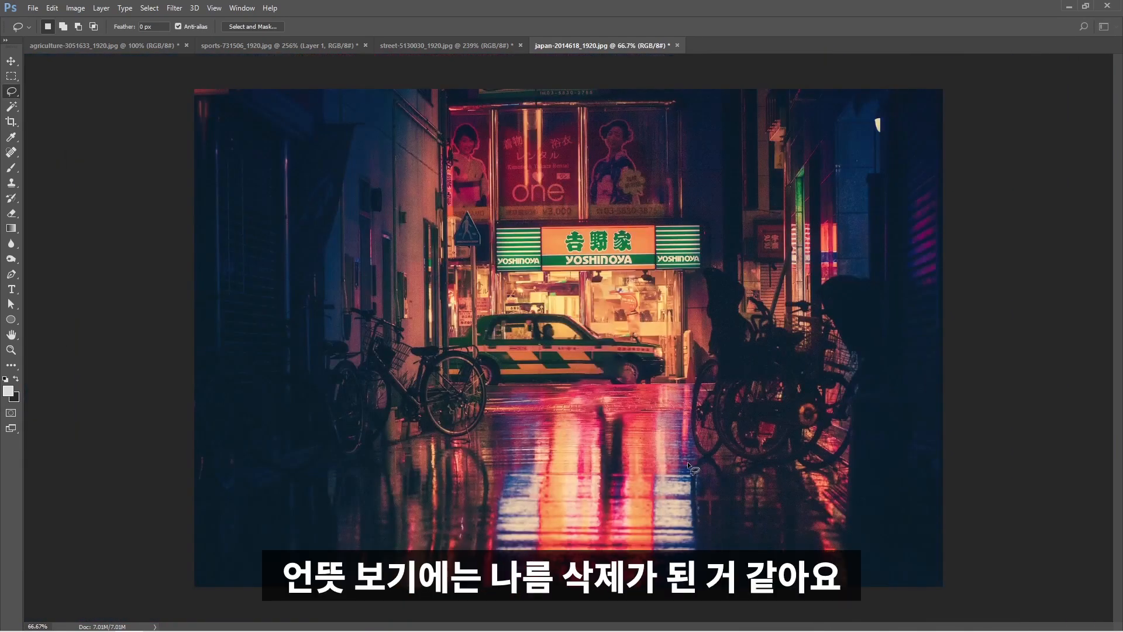
Step back through the edit history and toggle the edits to compare the night street photo before and after the removal
key("ctrl+shift+d")
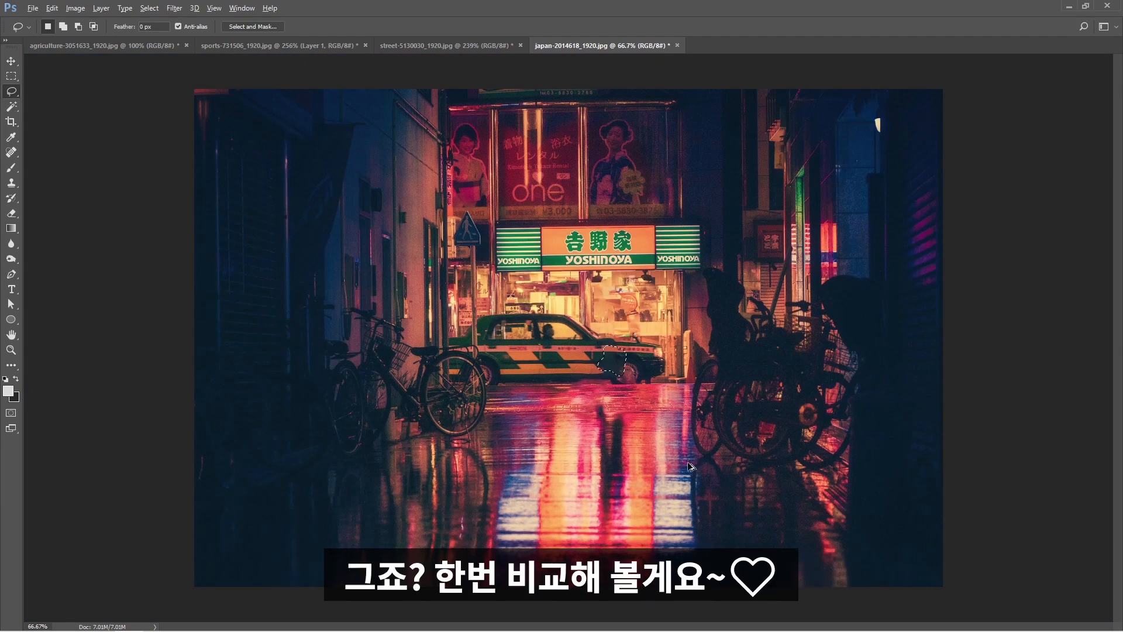
key("ctrl+alt+z")
key("ctrl+alt+z")
key("ctrl+alt+z")
key("ctrl+alt+z")
key("ctrl+alt+z")
key("ctrl+alt+z")
key("ctrl+alt+z")
key("ctrl+alt+z")
key("ctrl+z")
key("ctrl+z")
key("ctrl+z")
key("ctrl+z")
key("ctrl+z")
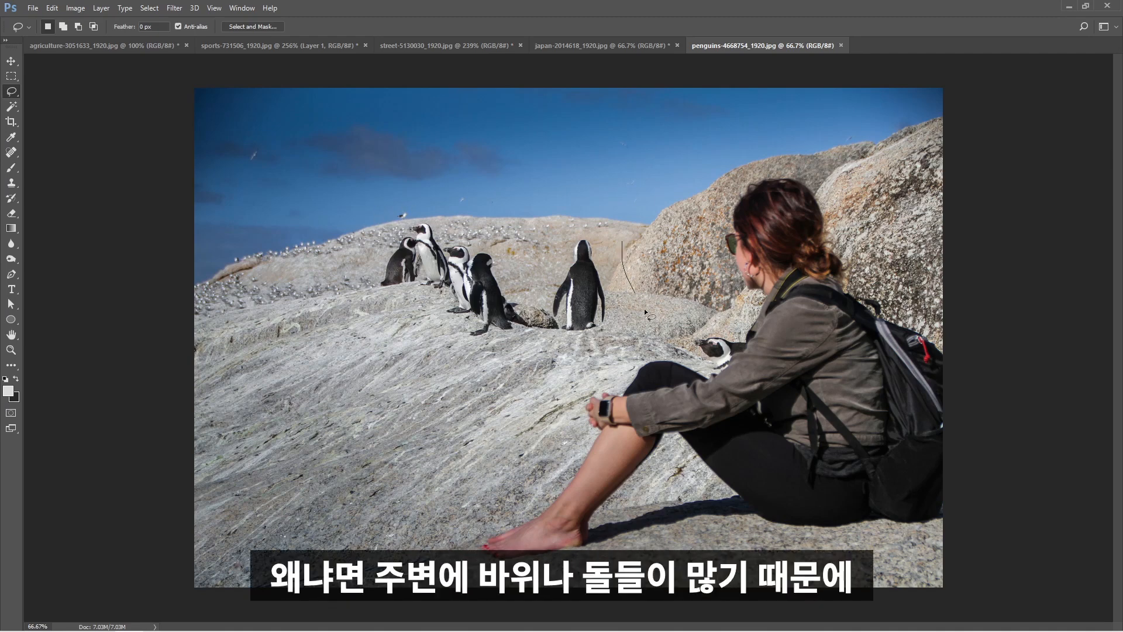
Outline the penguin standing alone on the rock with the Lasso and remove it with a Content-Aware fill
left_click_drag(325, 269, 315, 336)
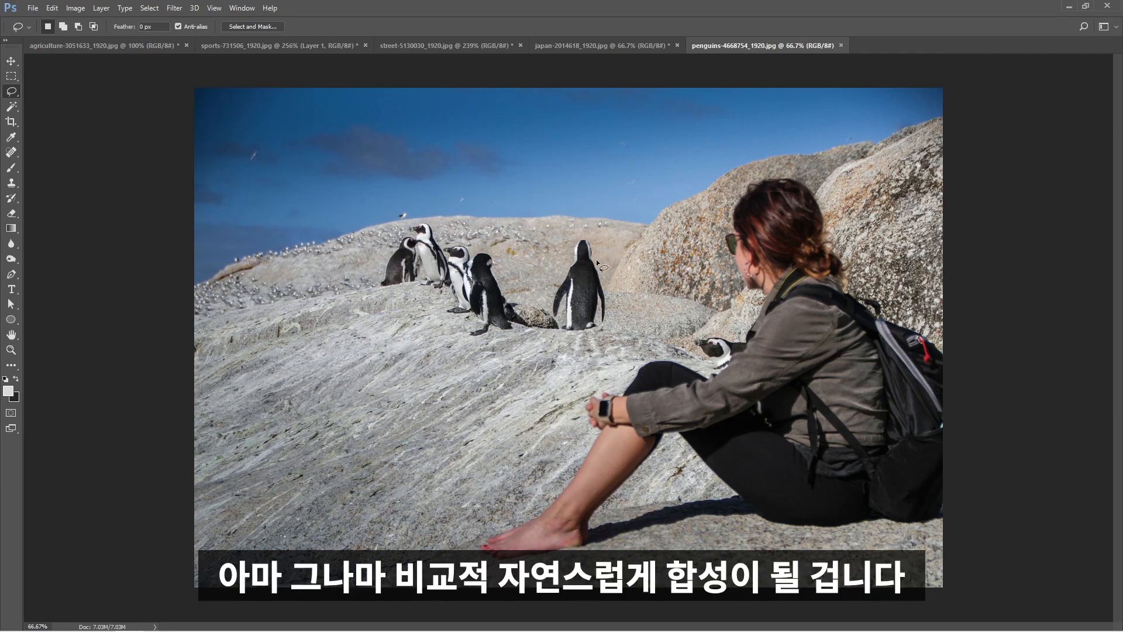
mouse_move(575, 248)
left_mouse_down()
mouse_move(549, 306)
mouse_move(555, 323)
mouse_move(599, 333)
mouse_move(612, 306)
mouse_move(597, 245)
left_mouse_up()
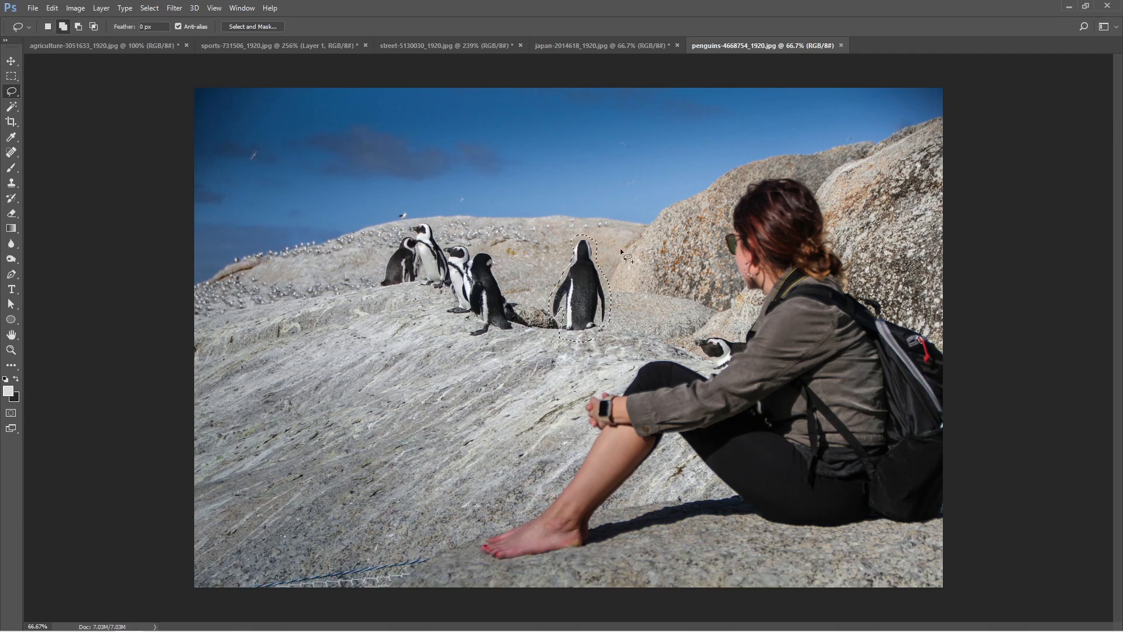
key("Delete")
key("Return")
key("ctrl+d")
Remove the group of penguins and the leftover dark rock beside them with Lasso selections and Content-Aware fills
mouse_move(497, 274)
left_mouse_down()
mouse_move(462, 240)
mouse_move(437, 238)
mouse_move(430, 220)
mouse_move(400, 235)
mouse_move(373, 283)
mouse_move(439, 294)
mouse_move(439, 313)
mouse_move(472, 318)
mouse_move(465, 330)
mouse_move(533, 325)
left_mouse_up()
key("Delete")
key("Return")
key("ctrl+d")
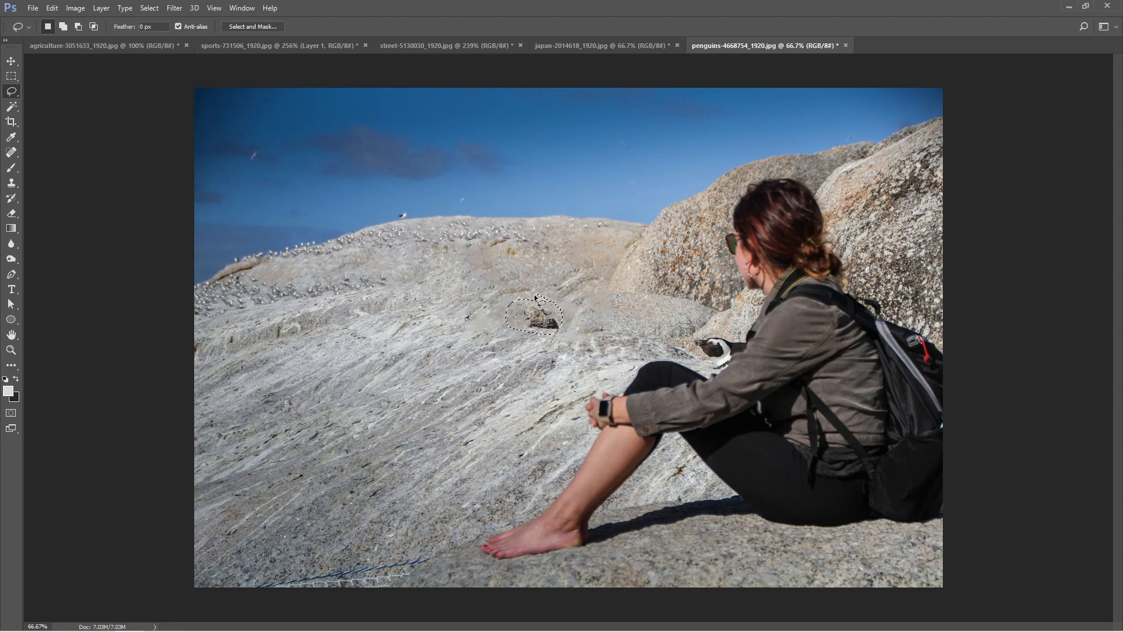
key("Delete")
key("Return")
key("ctrl+d")
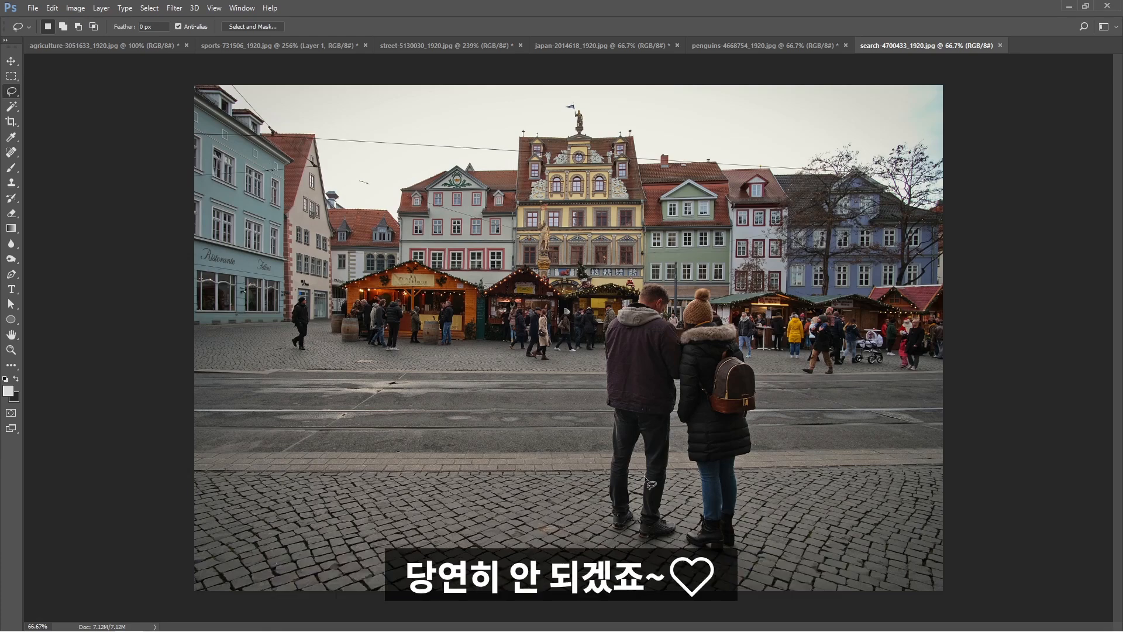
Outline the couple standing in the market square with the Lasso and remove them with a Content-Aware fill at 100% opacity
mouse_move(674, 428)
left_mouse_down()
mouse_move(668, 496)
mouse_move(677, 535)
mouse_move(639, 543)
mouse_move(605, 513)
mouse_move(602, 375)
mouse_move(698, 513)
mouse_move(673, 428)
left_mouse_up()
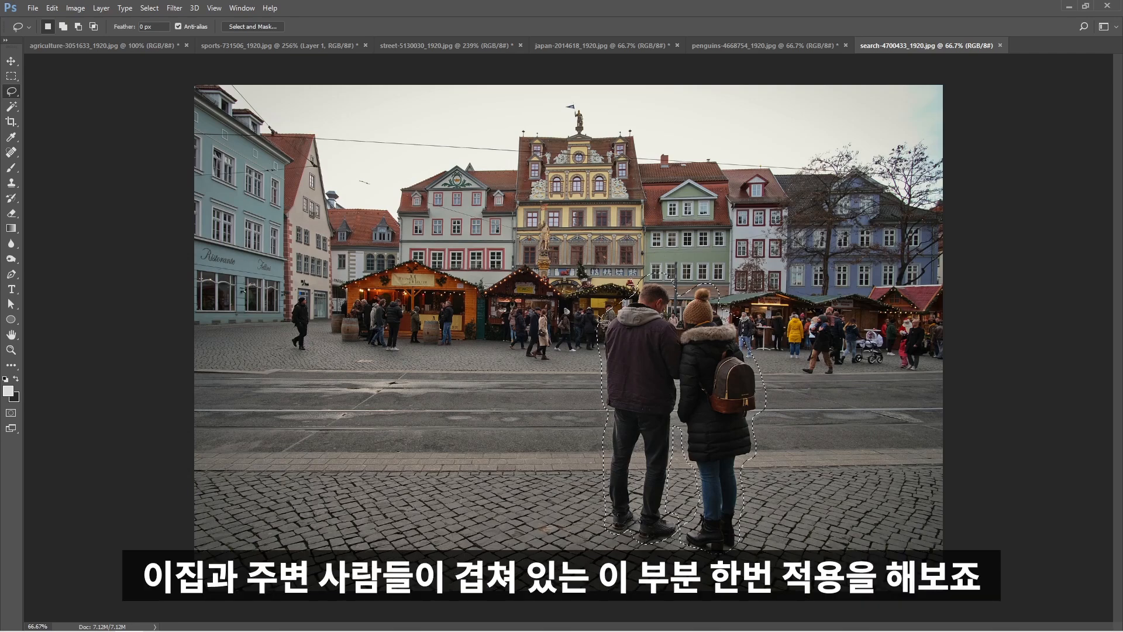
key("shift")
key("shift+BackSpace")
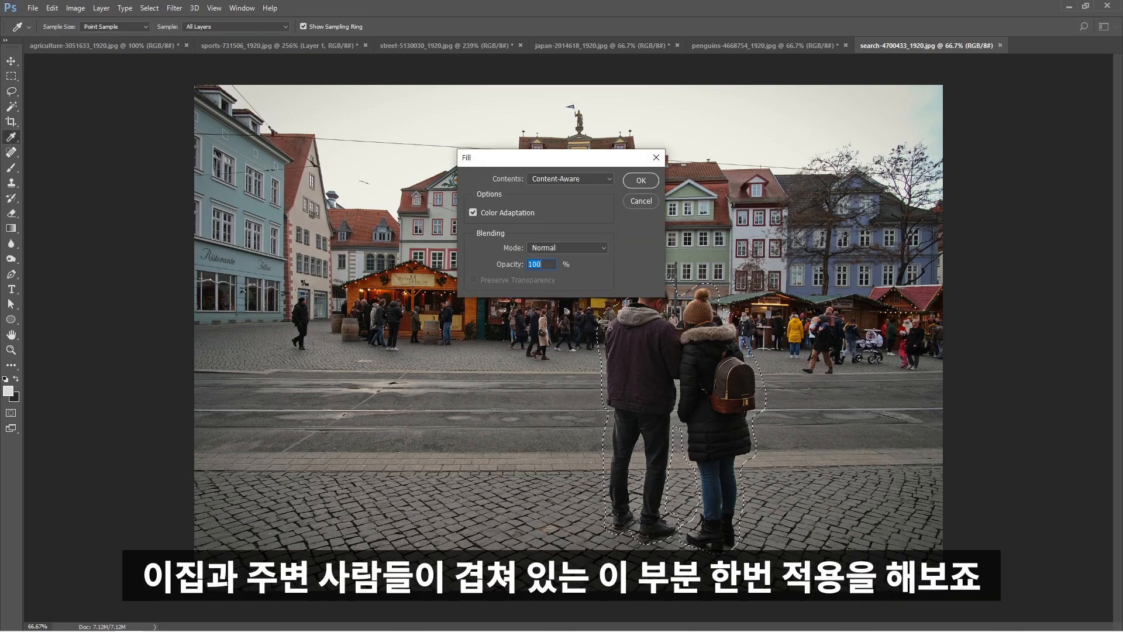
key("Return")
key("ctrl+d")
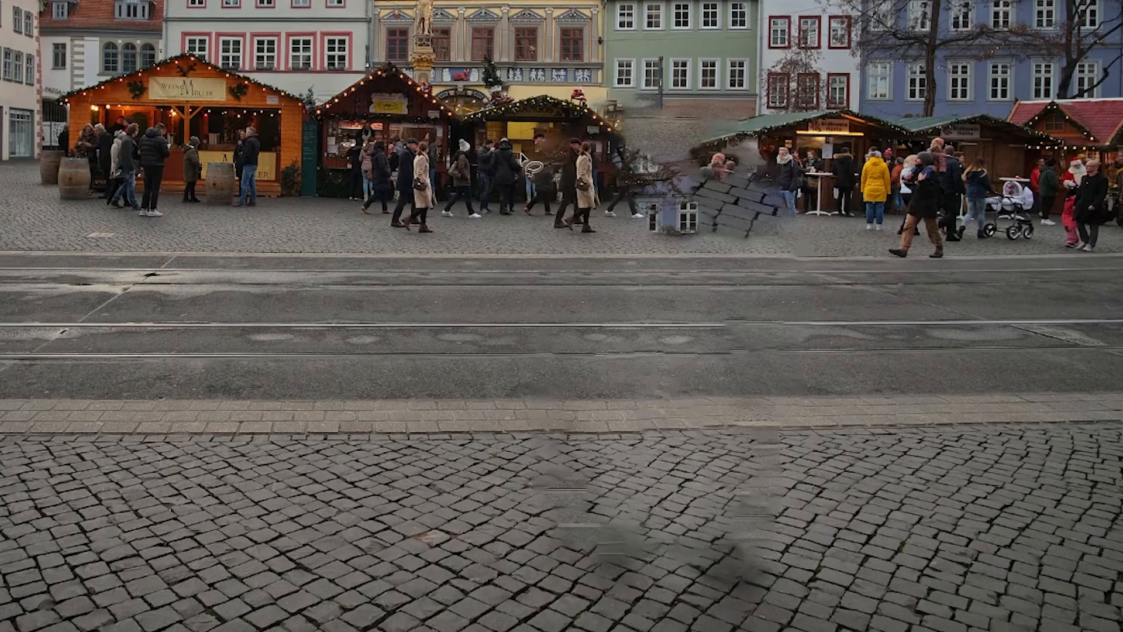
mouse_move(711, 51)
left_mouse_down()
mouse_move(647, 47)
mouse_move(883, 58)
mouse_move(872, 50)
left_mouse_up()
key("ctrl+d")
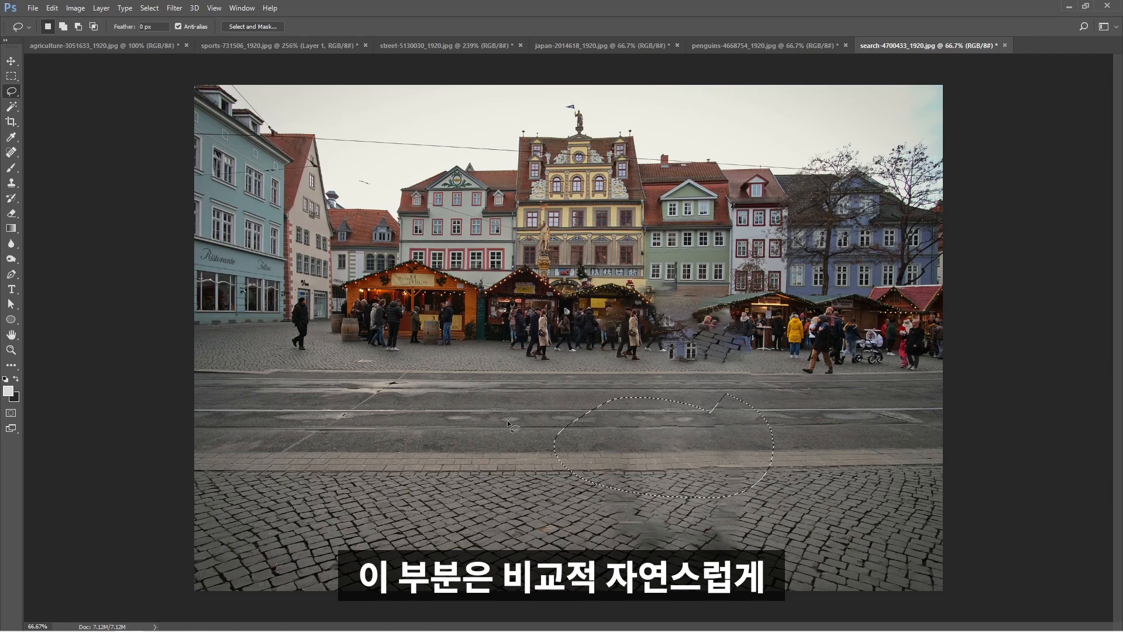
Circle the filled paving, road and market stall areas with temporary Lasso selections to examine how the square photo's fill blends with its surroundings
key("ctrl+d")
mouse_move(753, 520)
left_mouse_down()
mouse_move(669, 480)
mouse_move(584, 509)
mouse_move(661, 580)
mouse_move(759, 527)
left_mouse_up()
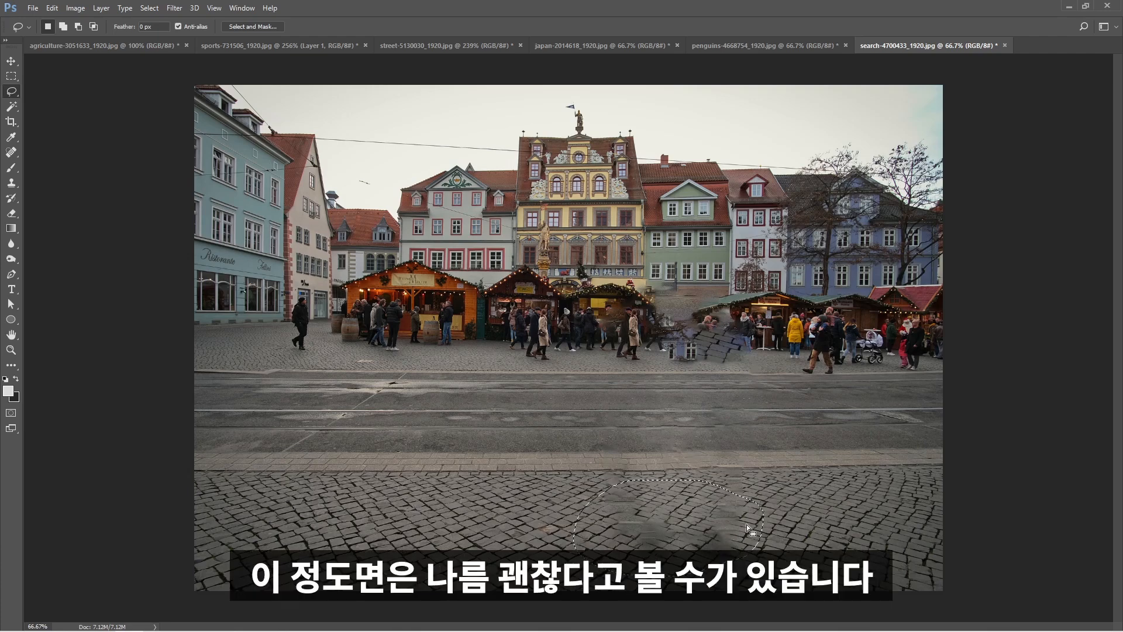
key("ctrl+d")
mouse_move(700, 259)
left_mouse_down()
mouse_move(601, 304)
mouse_move(755, 338)
mouse_move(717, 274)
left_mouse_up()
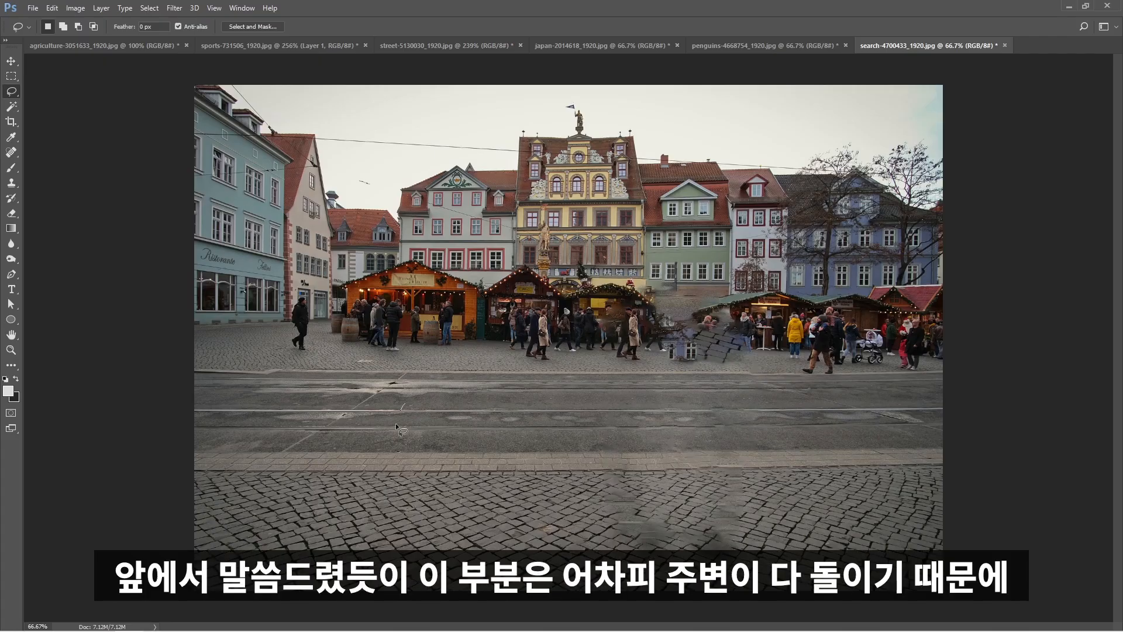
mouse_move(804, 420)
left_mouse_down()
mouse_move(761, 509)
mouse_move(816, 422)
left_mouse_up()
key("ctrl+d")
mouse_move(757, 368)
left_mouse_down()
mouse_move(633, 364)
mouse_move(760, 310)
mouse_move(728, 384)
left_mouse_up()
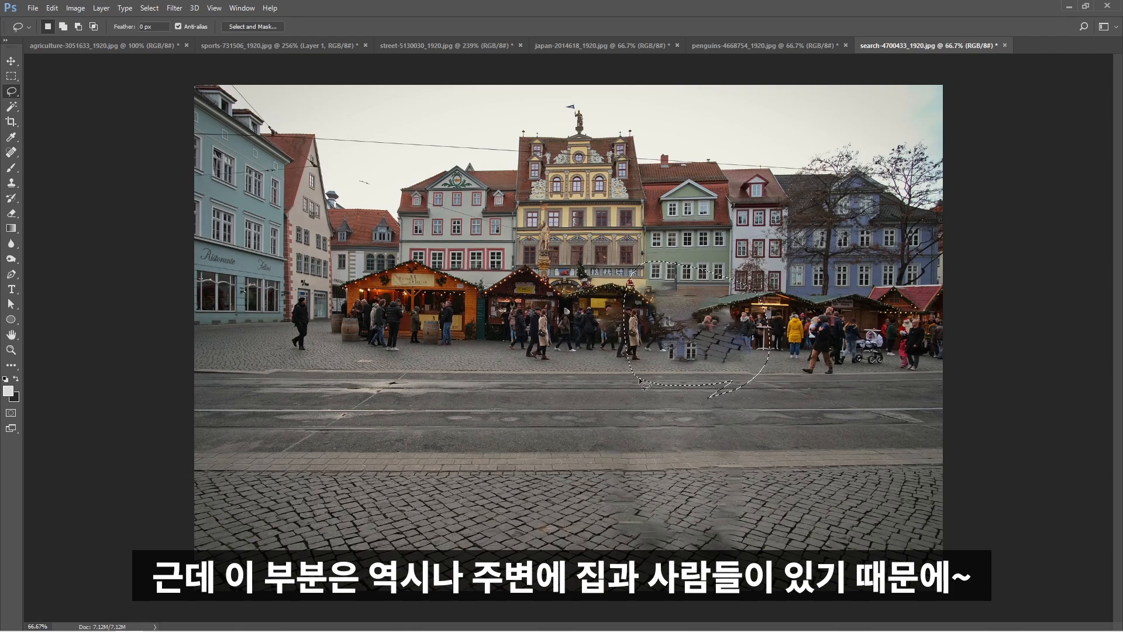
left_click_drag(650, 240, 690, 261)
mouse_move(620, 297)
left_mouse_down()
mouse_move(589, 357)
mouse_move(657, 317)
left_mouse_up()
left_click_drag(755, 291, 753, 313)
key("ctrl+d")
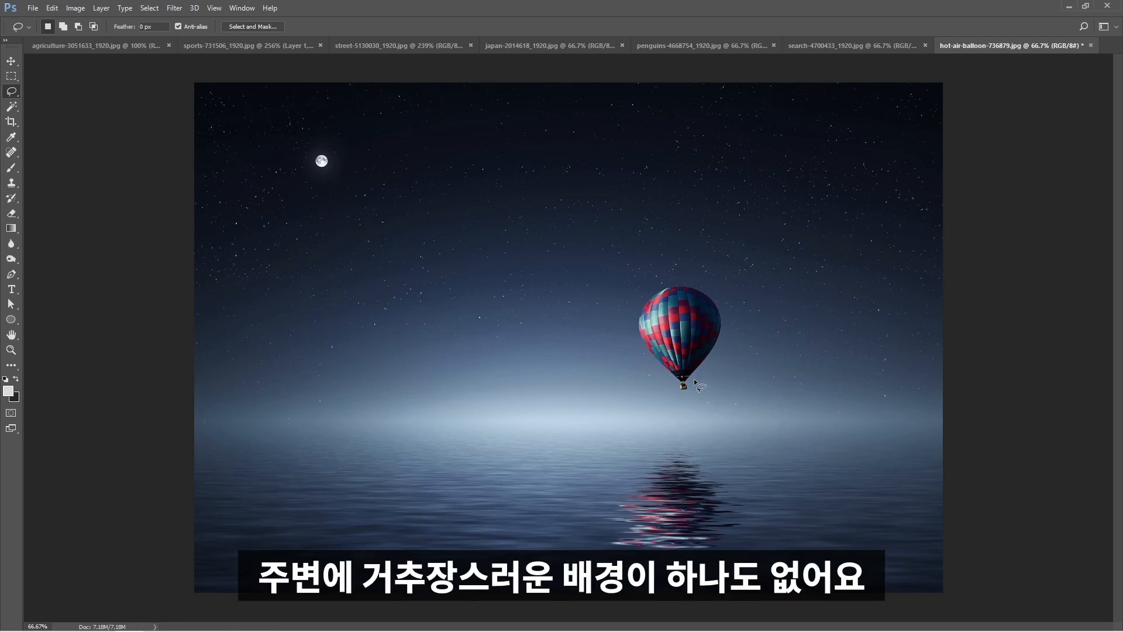
Outline the hot-air balloon with the Lasso, remove it with a Content-Aware fill, and return to the market square and night street photos
mouse_move(699, 374)
left_mouse_down()
mouse_move(685, 402)
mouse_move(636, 357)
mouse_move(611, 293)
mouse_move(696, 264)
mouse_move(738, 345)
left_mouse_up()
key("shift+F5")
key("Return")
key("ctrl+d")
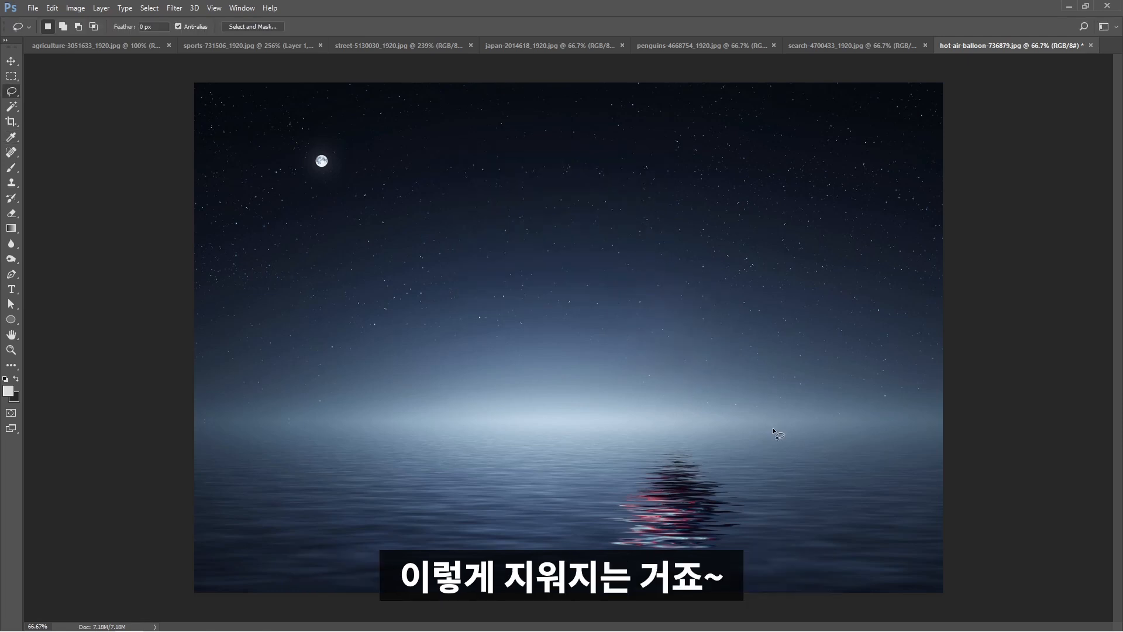
left_click(842, 46)
left_click(402, 45)
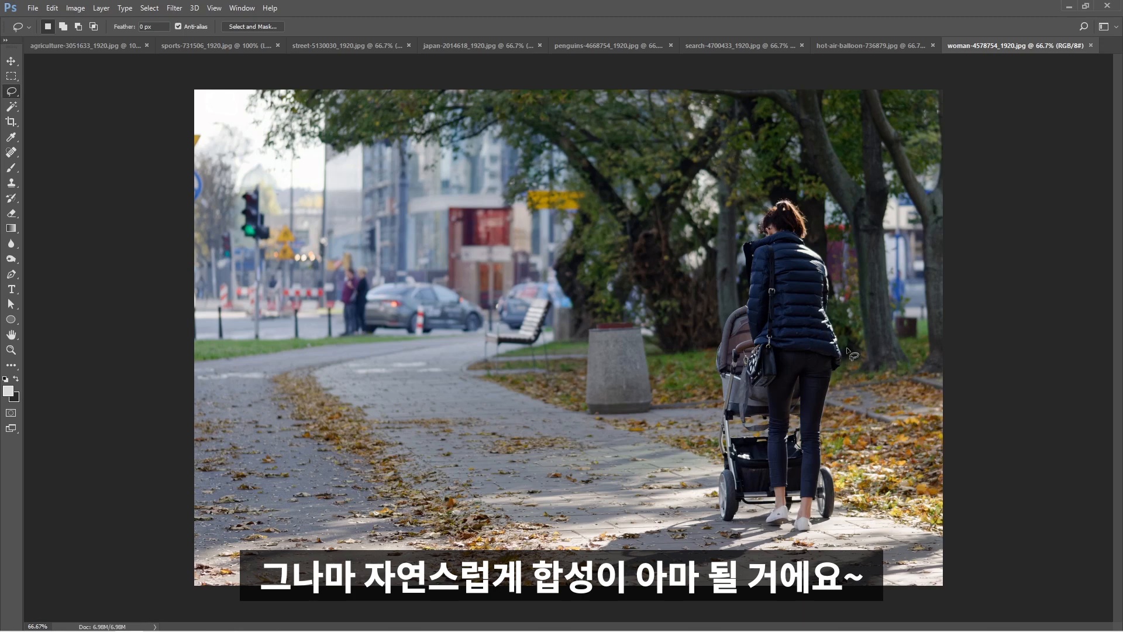
Outline the woman and her stroller on the park path with the Lasso and remove them with a Content-Aware fill at 100% opacity
mouse_move(845, 346)
left_mouse_down()
mouse_move(828, 258)
mouse_move(798, 199)
mouse_move(782, 194)
mouse_move(767, 203)
mouse_move(763, 235)
mouse_move(747, 240)
mouse_move(744, 290)
mouse_move(713, 352)
mouse_move(718, 381)
left_mouse_up()
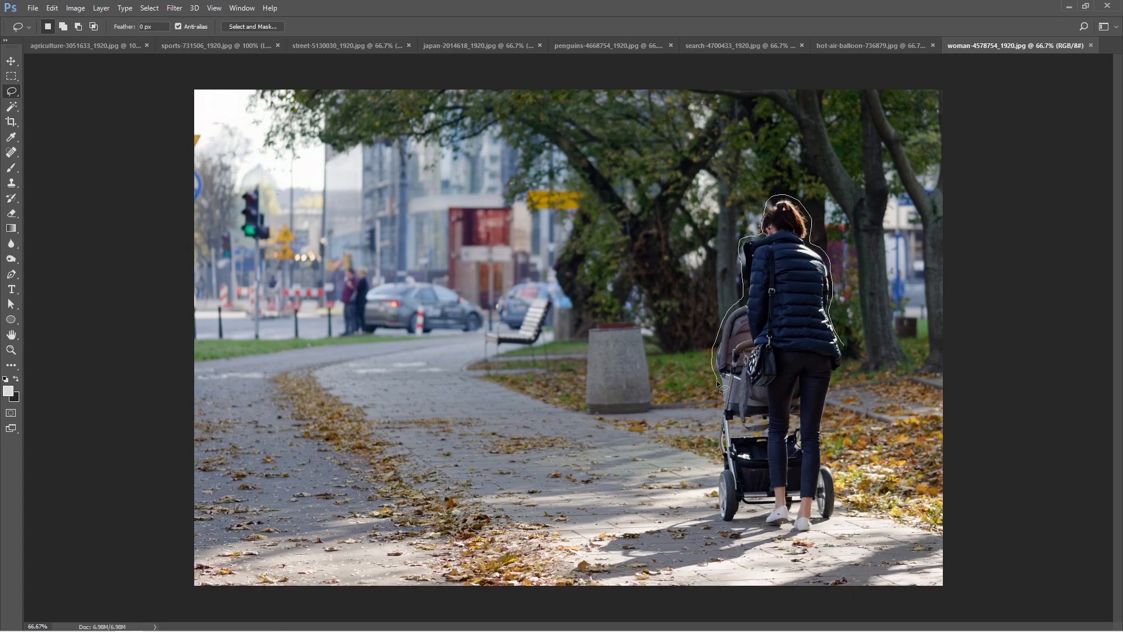
left_click_drag(719, 426, 720, 460)
left_click_drag(843, 360, 843, 354)
key("shift+F5")
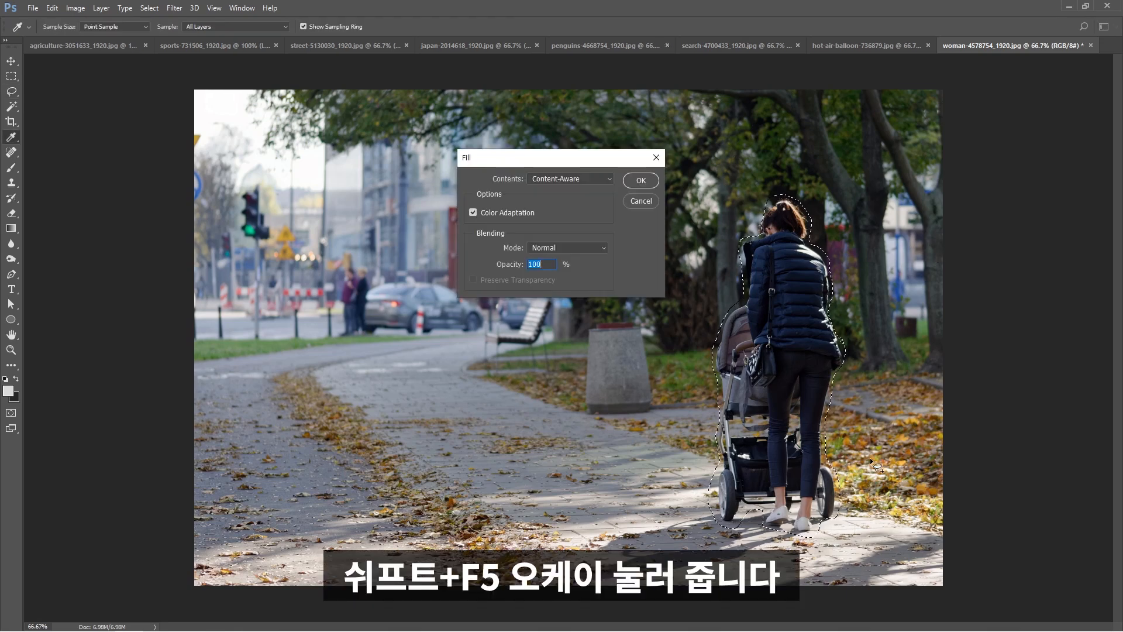
key("Return")
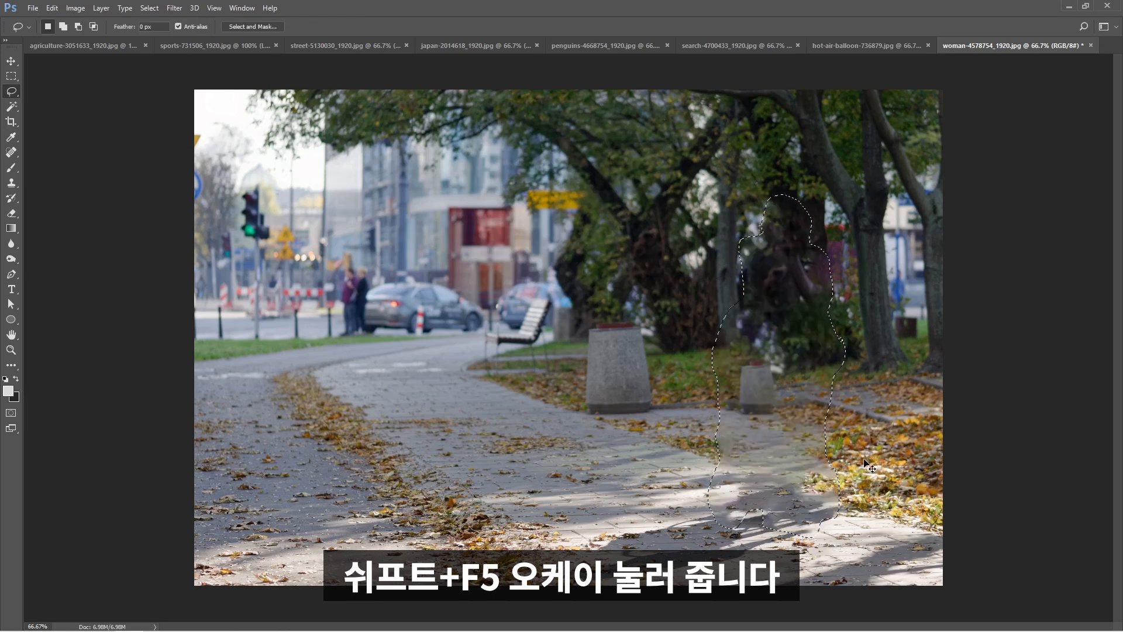
key("ctrl+d")
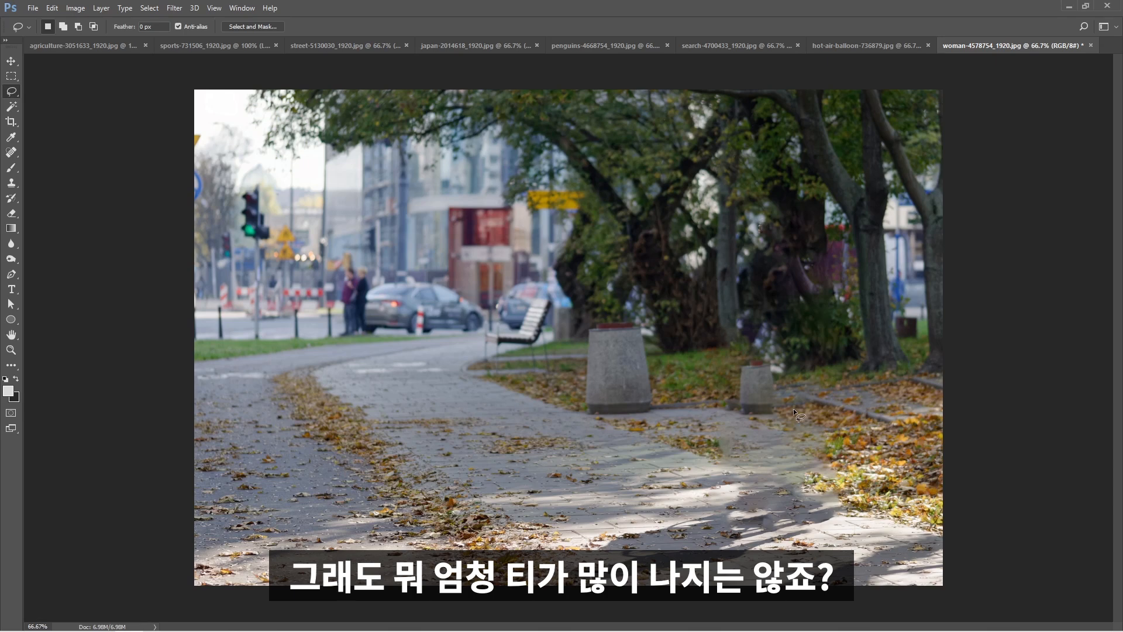
Select the small duplicated concrete bin beside the path with the Lasso and remove it with a Content-Aware fill
mouse_move(784, 412)
left_mouse_down()
mouse_move(749, 358)
mouse_move(786, 364)
mouse_move(778, 421)
mouse_move(761, 423)
left_mouse_up()
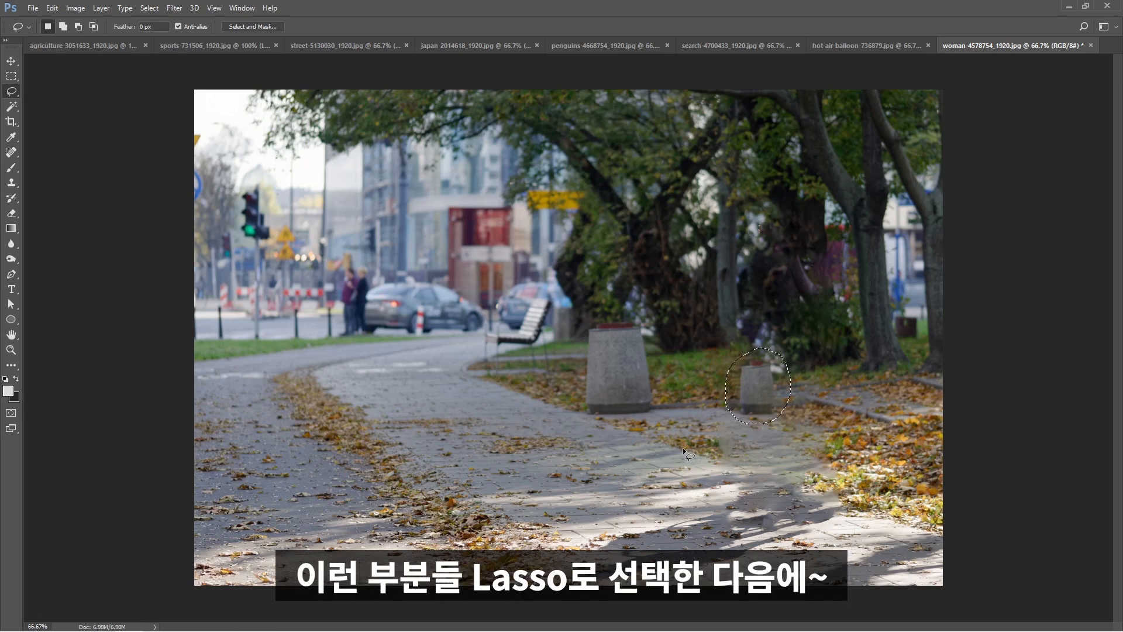
key("shift+F5")
key("Return")
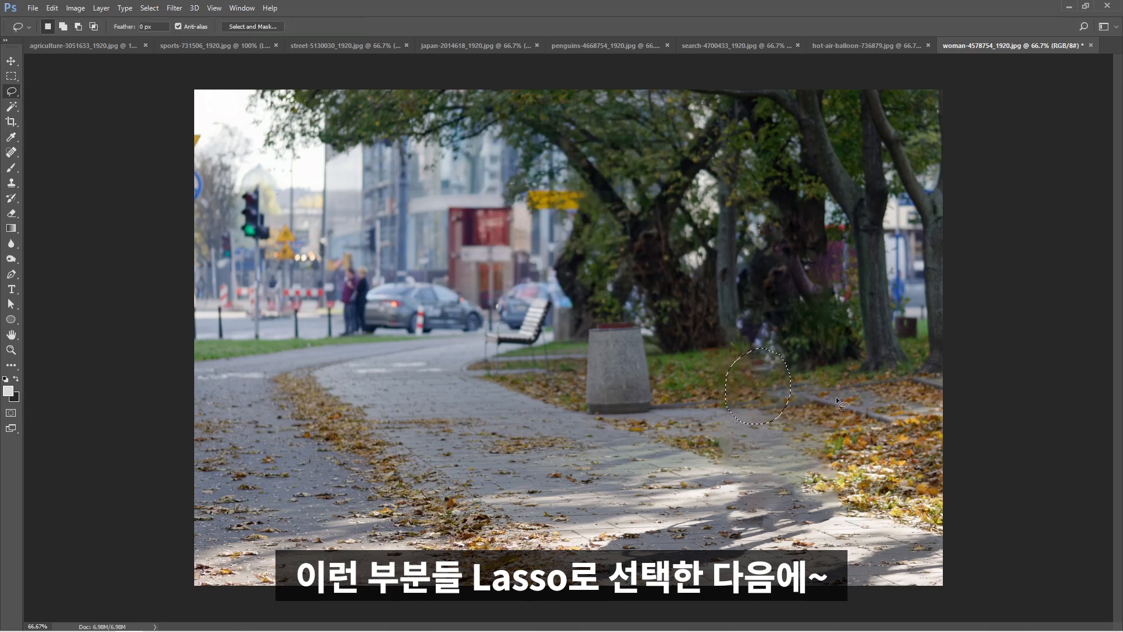
key("ctrl+d")
left_click_drag(746, 411, 786, 358)
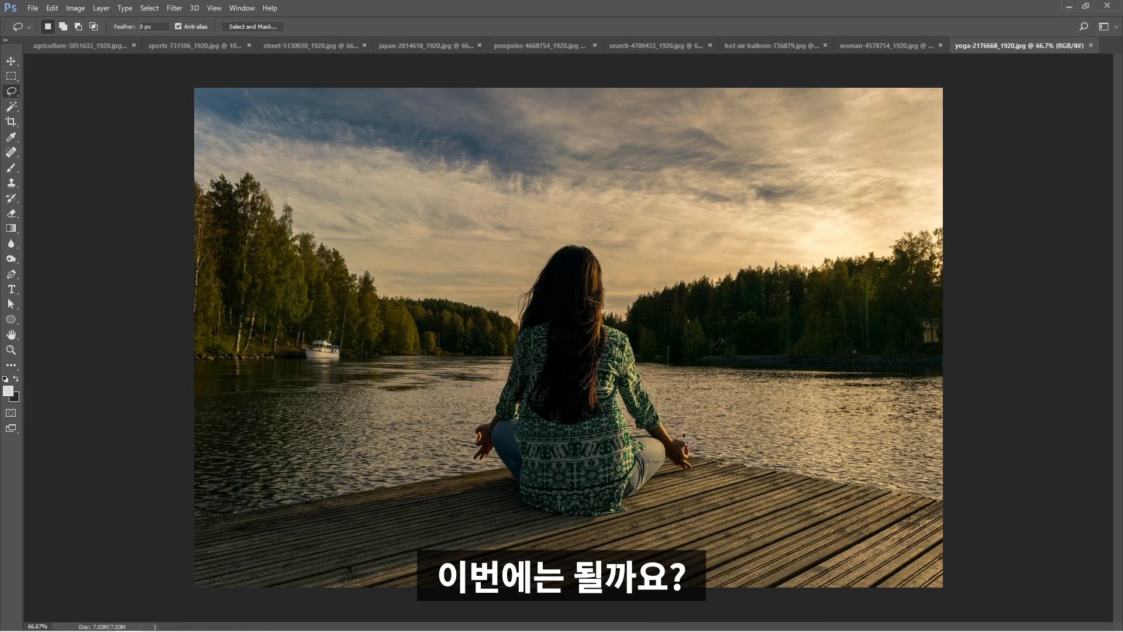
Outline the woman meditating on the wooden dock with the Lasso and remove her with a Content-Aware fill at 100% opacity
mouse_move(660, 407)
left_mouse_down()
mouse_move(635, 335)
mouse_move(611, 320)
mouse_move(600, 255)
mouse_move(584, 242)
mouse_move(551, 245)
mouse_move(516, 291)
mouse_move(507, 371)
mouse_move(469, 436)
mouse_move(472, 464)
mouse_move(502, 467)
mouse_move(530, 513)
mouse_move(597, 524)
left_mouse_up()
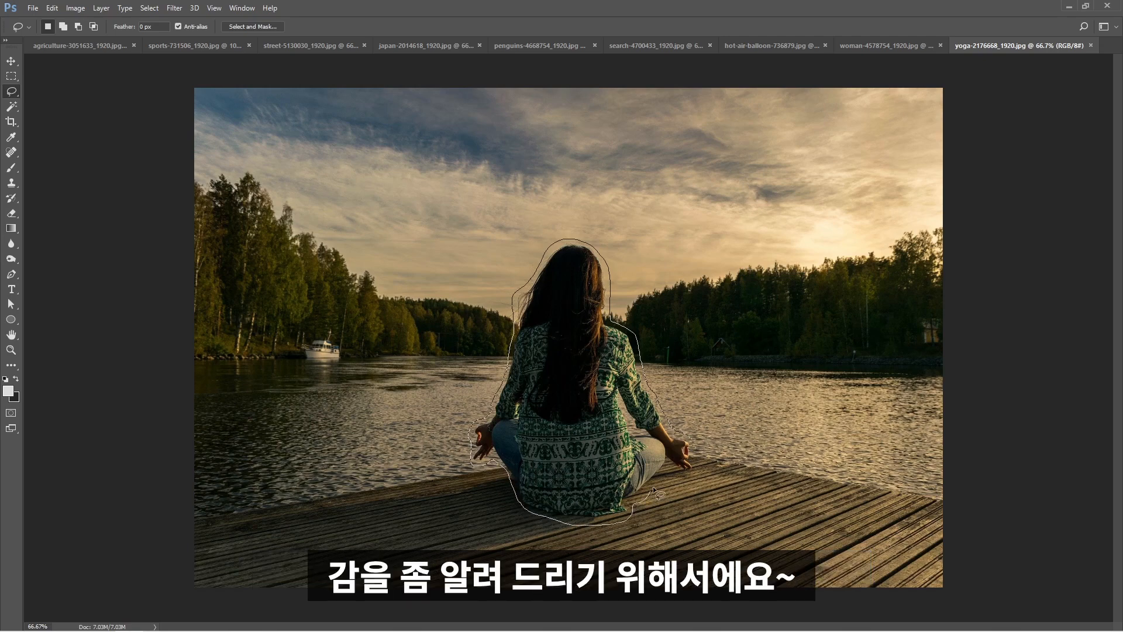
mouse_move(675, 473)
left_mouse_down()
mouse_move(703, 451)
mouse_move(697, 426)
left_mouse_up()
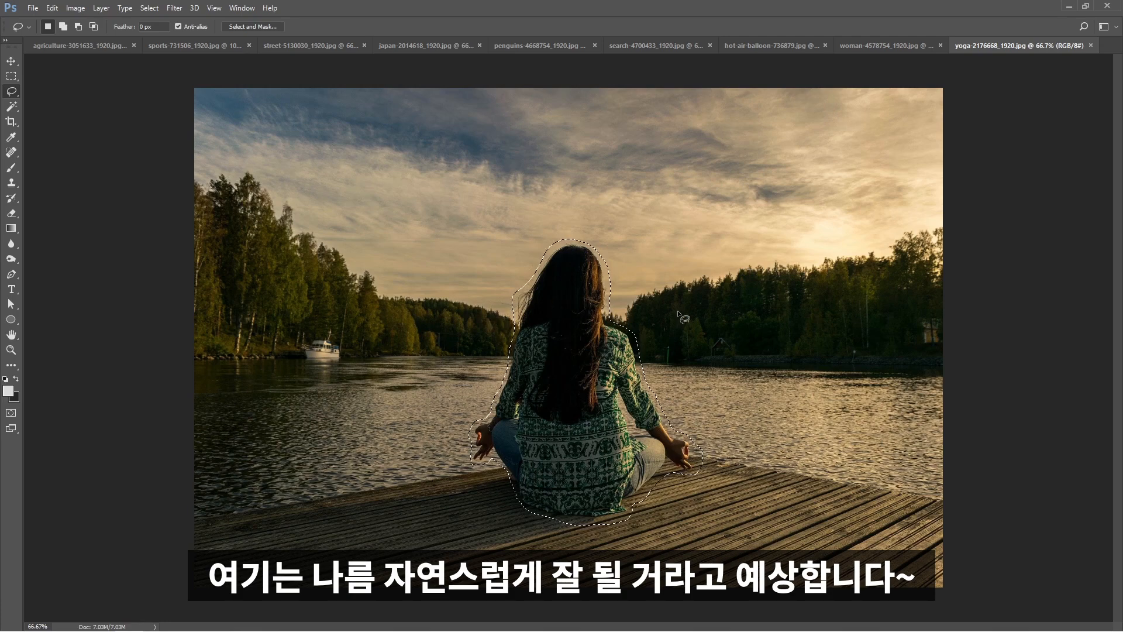
key("shift+BackSpace")
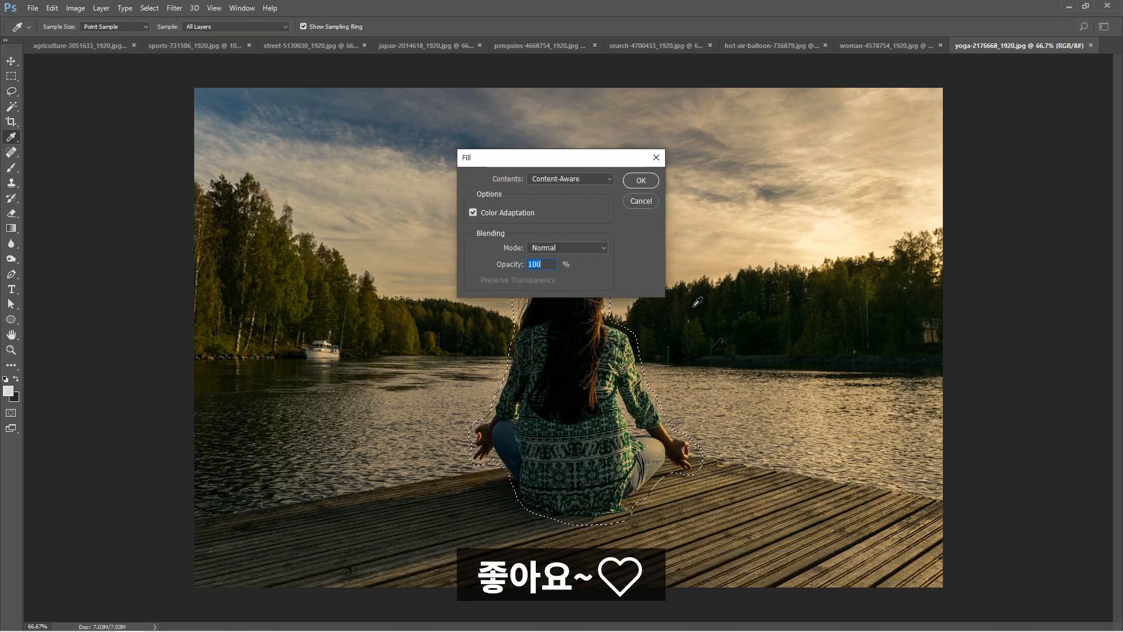
key("Return")
key("ctrl+d")
Circle the filled treeline, water and dock edge with temporary Lasso selections to examine which parts of the lake photo need more retouching
mouse_move(468, 269)
left_mouse_down()
mouse_move(462, 353)
mouse_move(383, 266)
left_mouse_up()
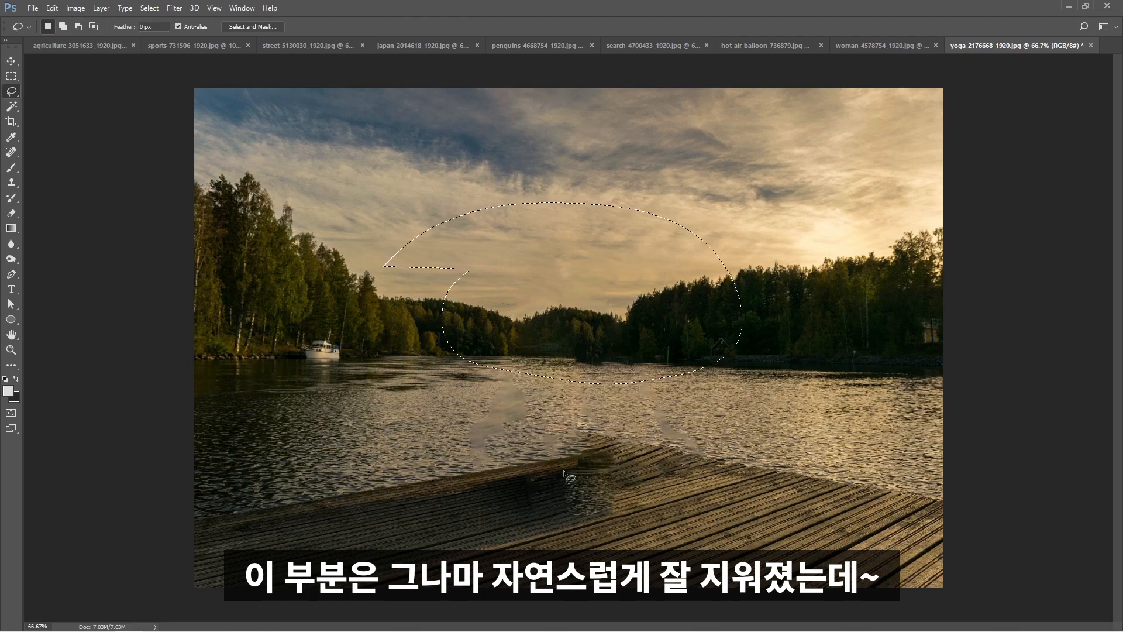
mouse_move(654, 401)
left_mouse_down()
mouse_move(450, 468)
mouse_move(625, 380)
left_mouse_up()
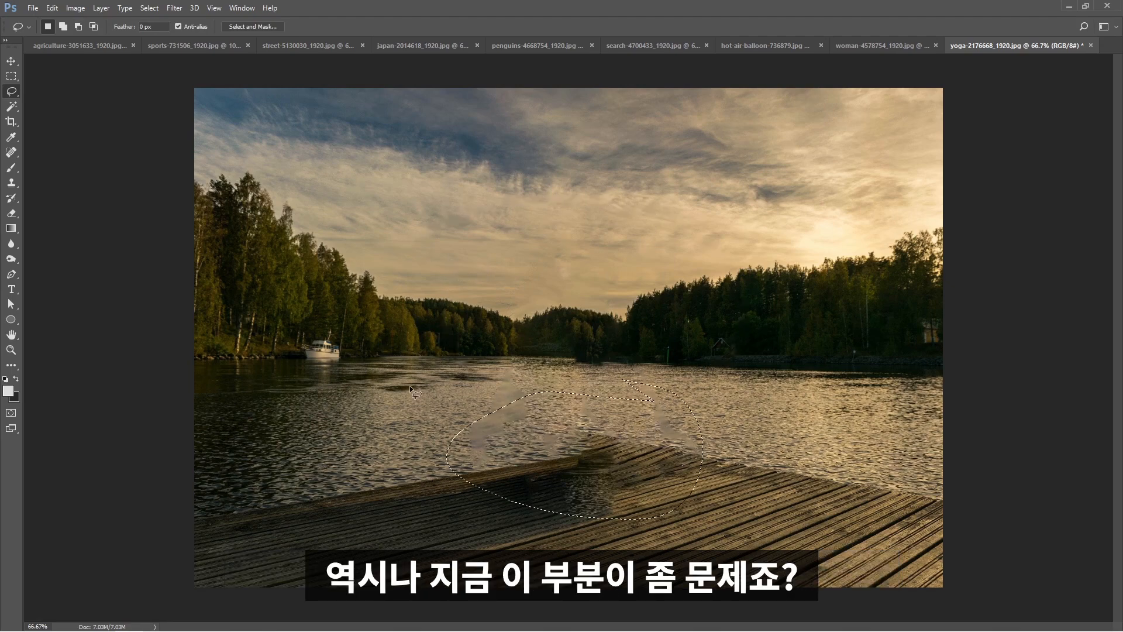
key("ctrl+d")
mouse_move(592, 432)
left_mouse_down()
mouse_move(503, 444)
mouse_move(716, 467)
mouse_move(545, 412)
left_mouse_up()
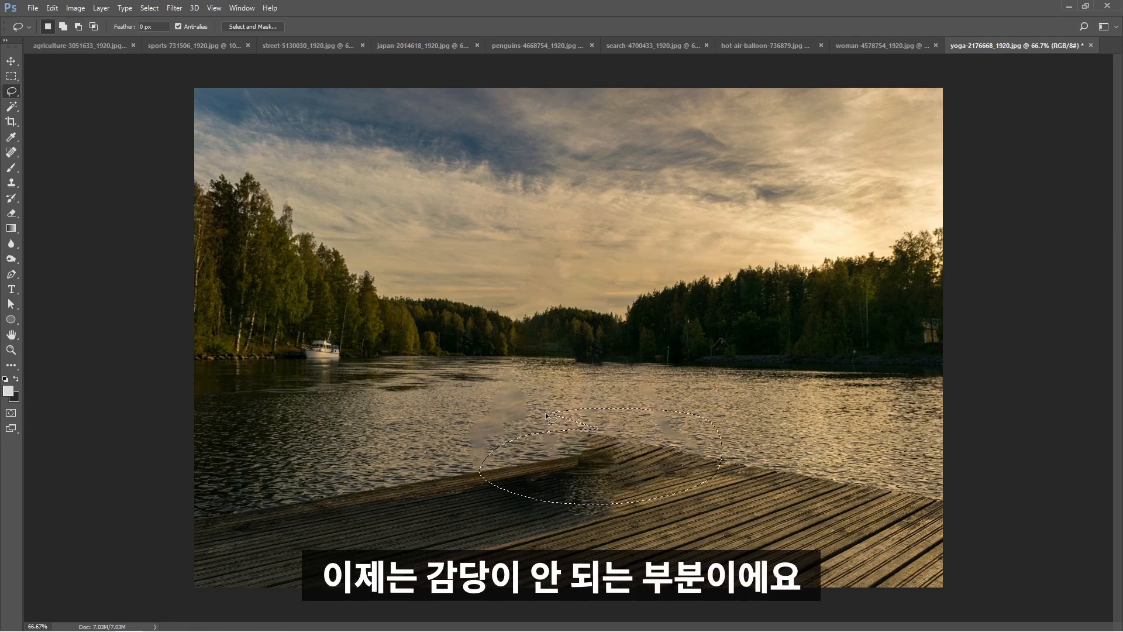
key("ctrl+d")
mouse_move(565, 414)
left_mouse_down()
mouse_move(698, 462)
mouse_move(510, 422)
left_mouse_up()
key("ctrl+d")
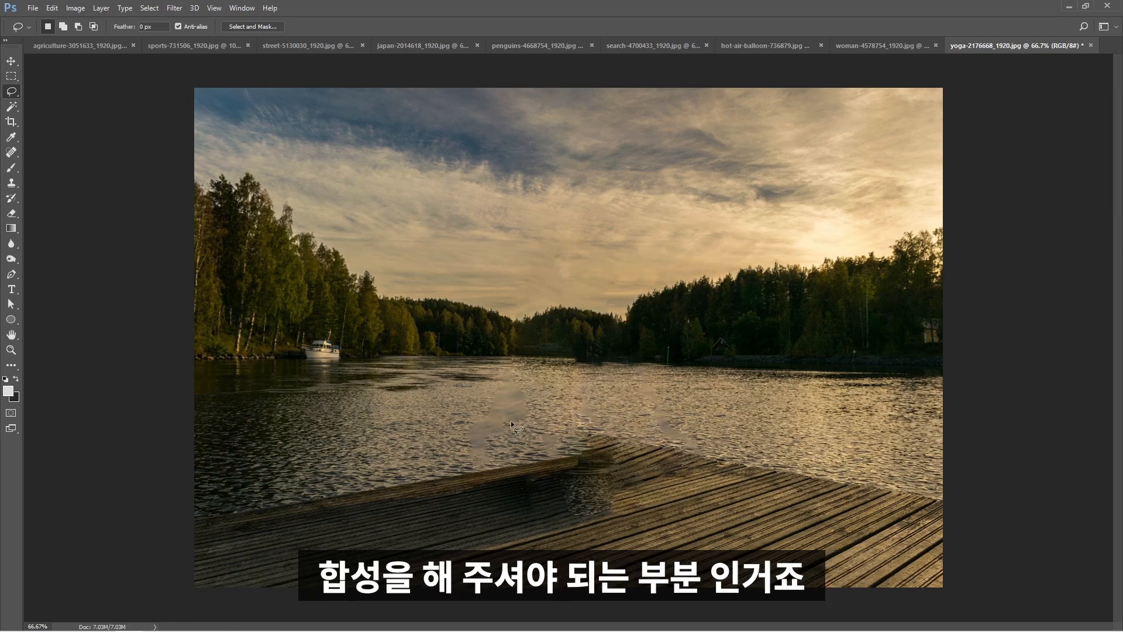
mouse_move(631, 366)
left_mouse_down()
mouse_move(563, 372)
mouse_move(479, 269)
mouse_move(666, 336)
left_mouse_up()
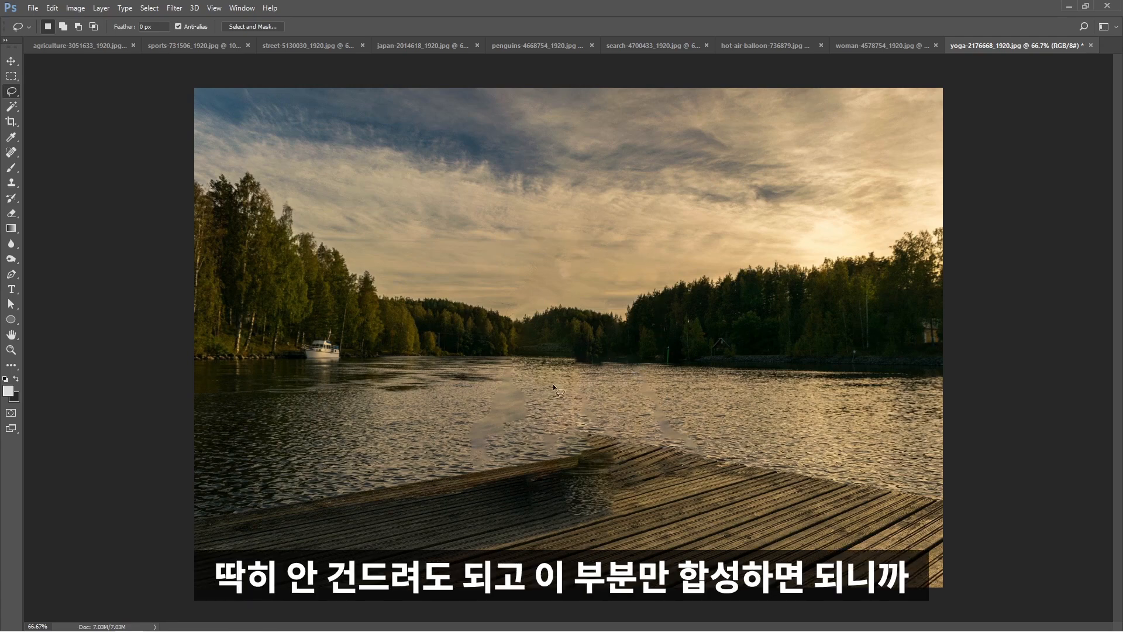
mouse_move(592, 413)
left_mouse_down()
mouse_move(497, 449)
mouse_move(618, 527)
mouse_move(588, 406)
left_mouse_up()
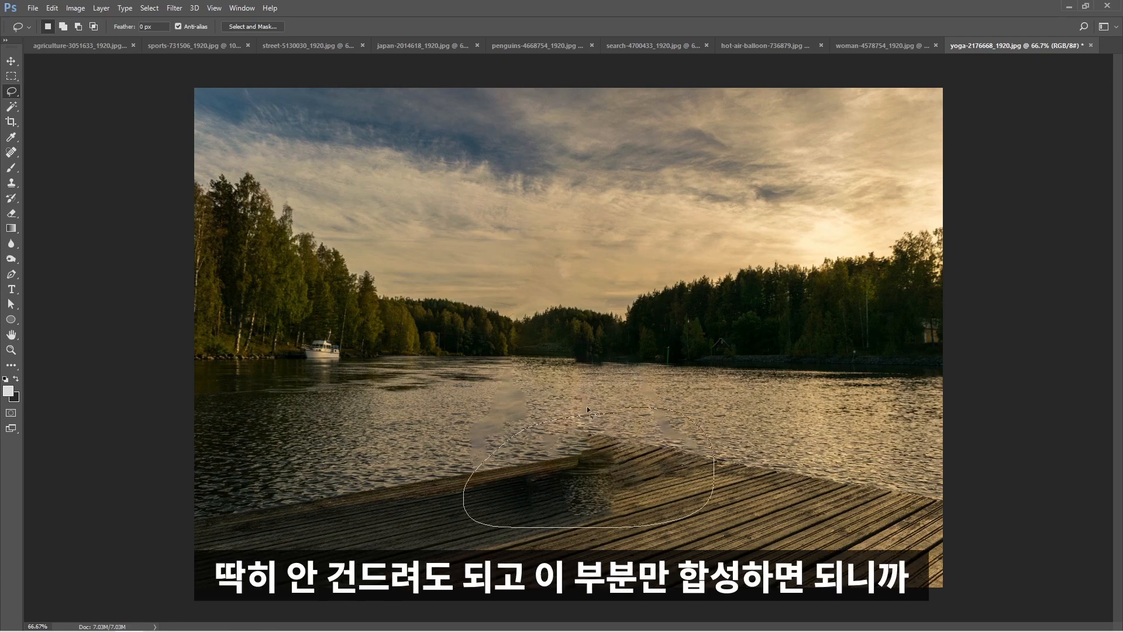
left_click(519, 437)
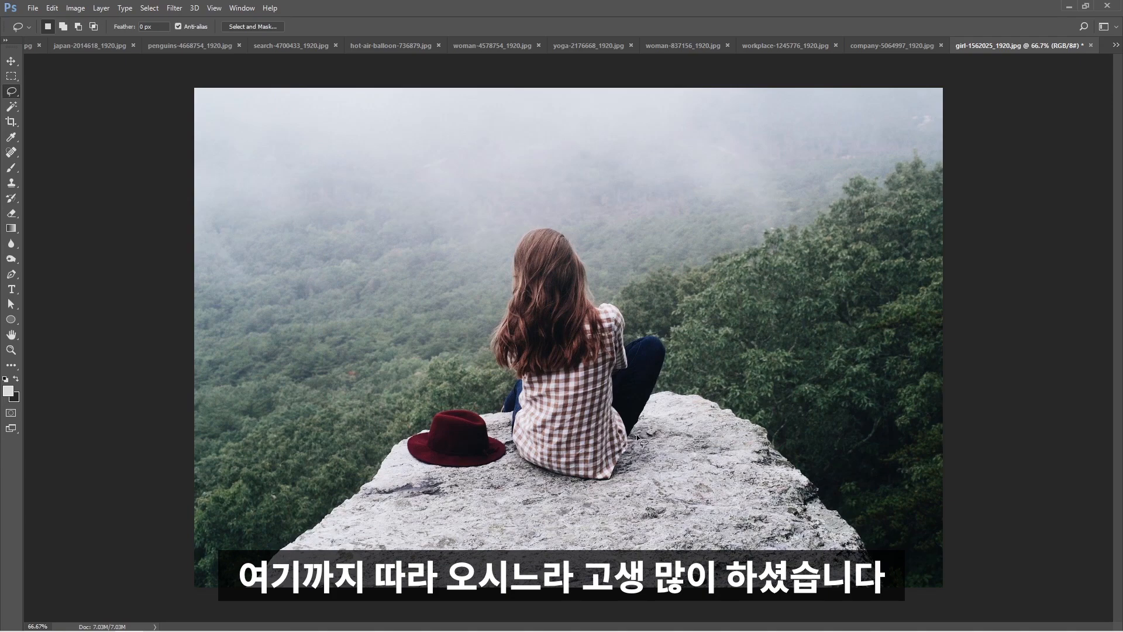
Outline the girl sitting on the rock beside the red hat with the Lasso and remove her with a Content-Aware fill at 100% opacity
mouse_move(611, 479)
left_mouse_down()
mouse_move(498, 370)
mouse_move(572, 216)
mouse_move(596, 470)
mouse_move(636, 450)
mouse_move(646, 424)
left_mouse_up()
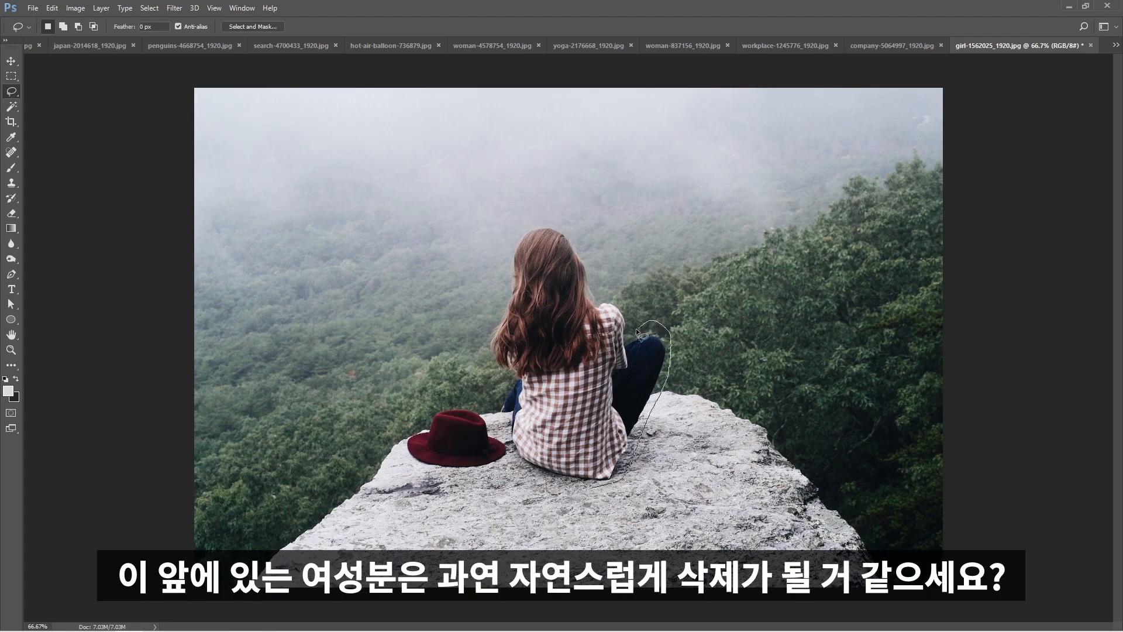
mouse_move(549, 224)
left_mouse_down()
mouse_move(509, 226)
mouse_move(501, 256)
left_mouse_up()
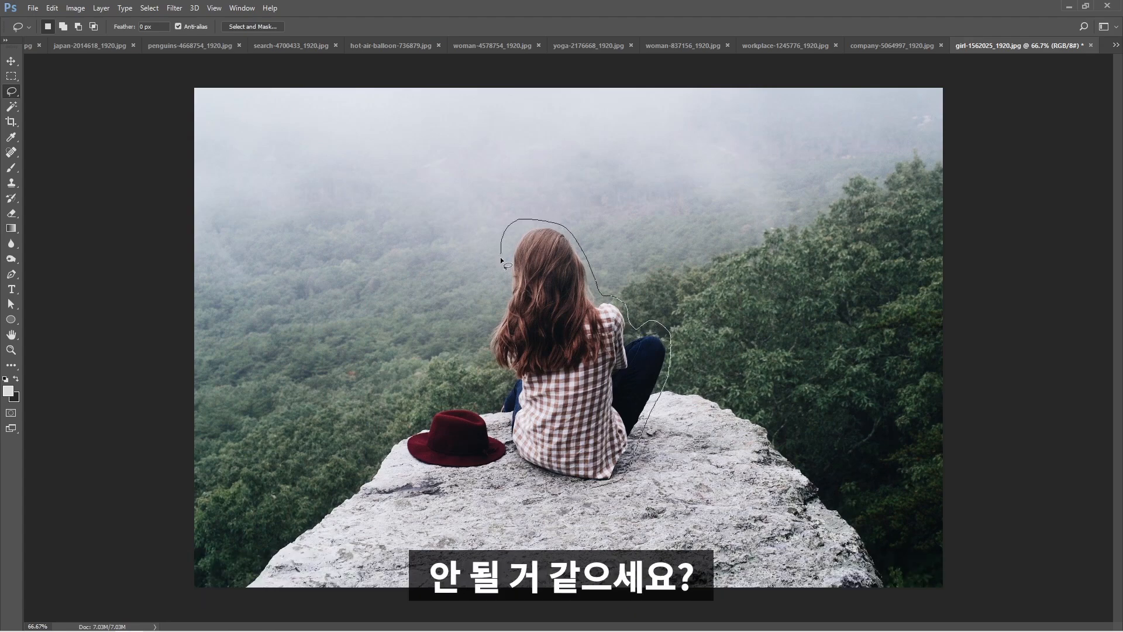
left_click_drag(496, 376, 489, 400)
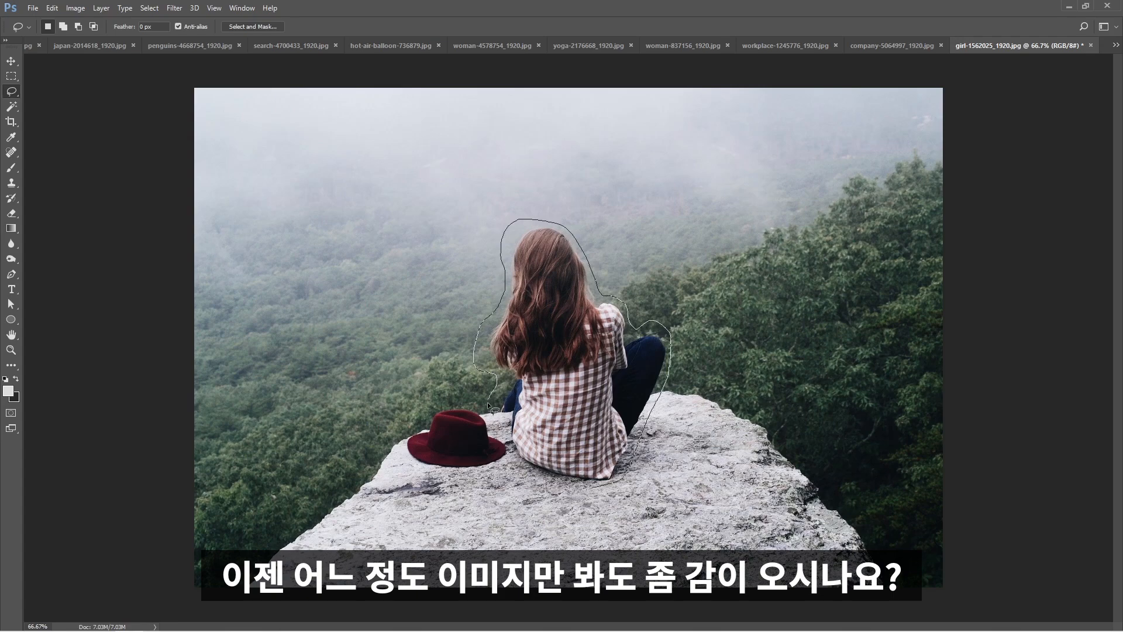
left_click_drag(518, 472, 571, 489)
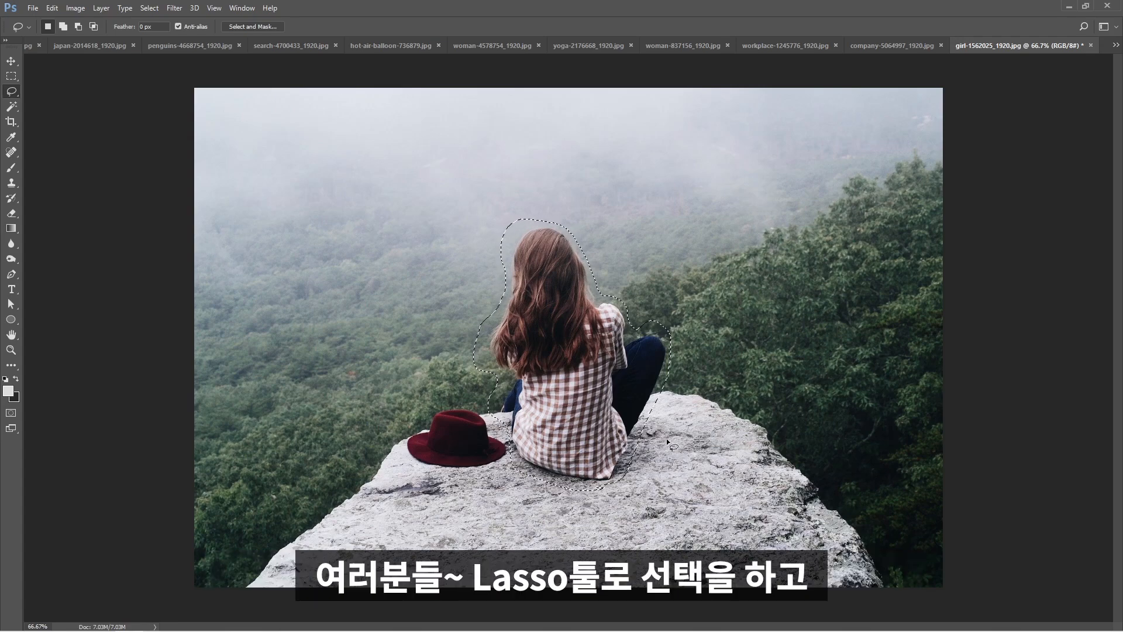
key("shift+F5")
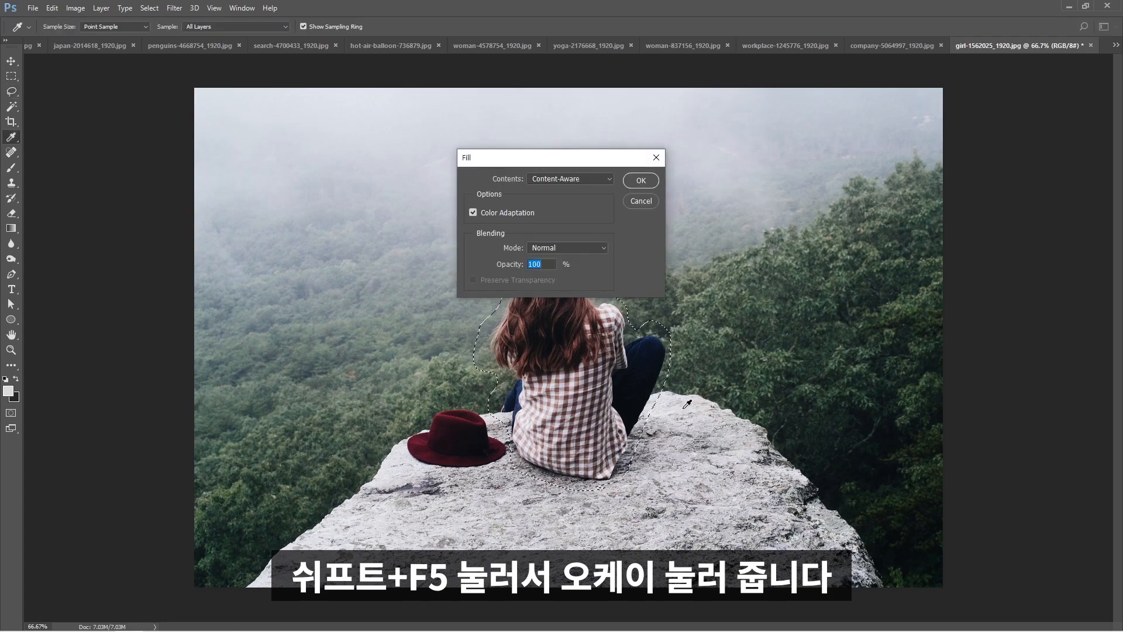
key("Return")
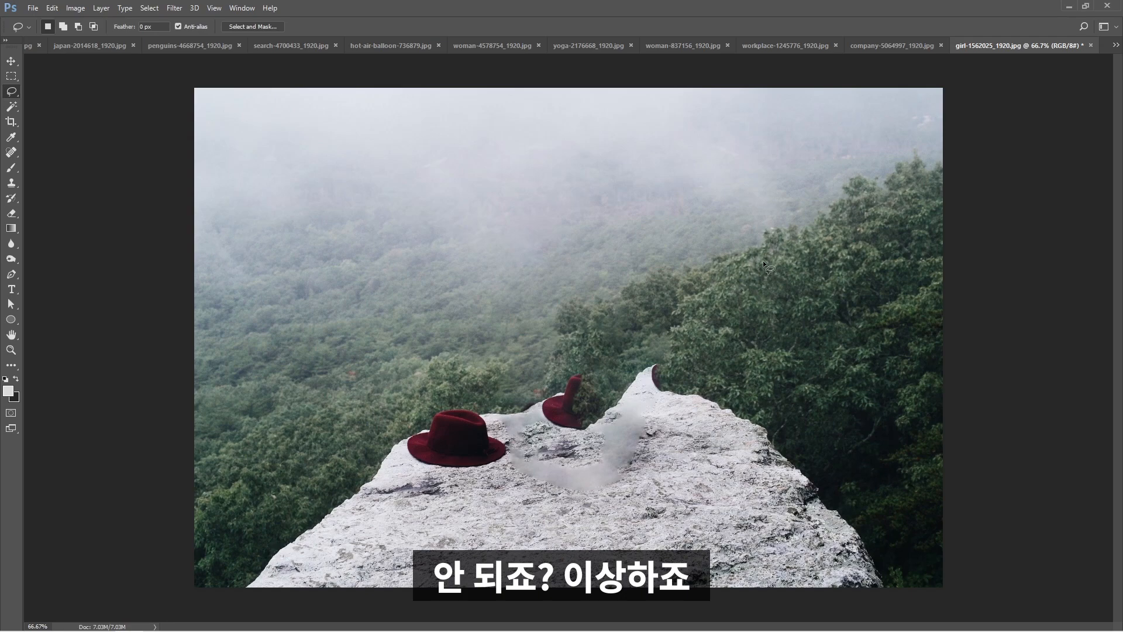
Circle the hat, the filled rock area and the rock's edge with temporary Lasso selections to examine the flaws of the fill
mouse_move(635, 453)
left_mouse_down()
mouse_move(472, 539)
mouse_move(638, 455)
left_mouse_up()
key("ctrl+d")
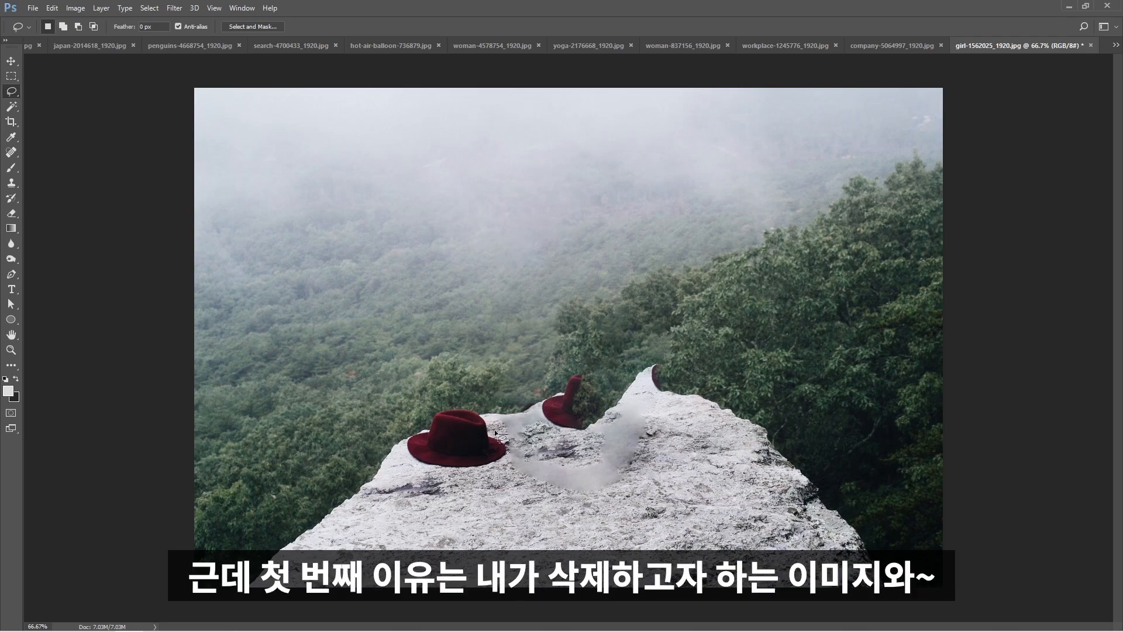
mouse_move(497, 435)
left_mouse_down()
mouse_move(481, 409)
mouse_move(419, 404)
left_mouse_up()
mouse_move(513, 488)
left_mouse_down()
mouse_move(500, 429)
mouse_move(459, 451)
mouse_move(576, 403)
left_mouse_up()
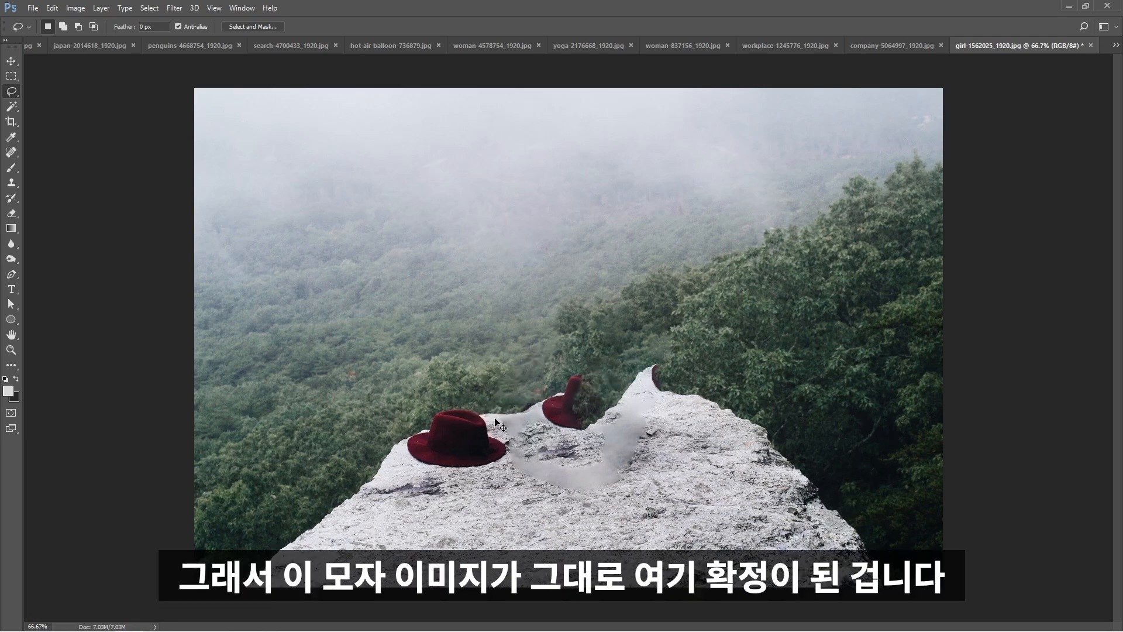
left_click(392, 457)
mouse_move(508, 414)
left_mouse_down()
mouse_move(575, 388)
mouse_move(725, 406)
left_mouse_up()
mouse_move(589, 269)
left_mouse_down()
mouse_move(529, 367)
mouse_move(636, 303)
mouse_move(597, 279)
left_mouse_up()
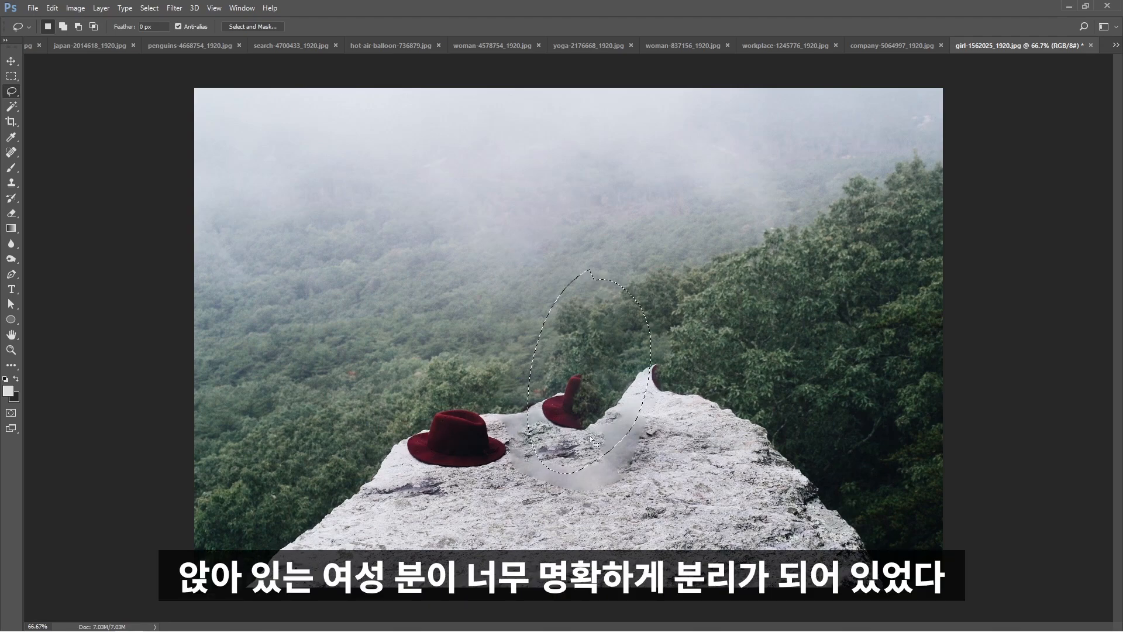
mouse_move(502, 407)
left_mouse_down()
mouse_move(585, 382)
mouse_move(678, 395)
mouse_move(522, 433)
left_mouse_up()
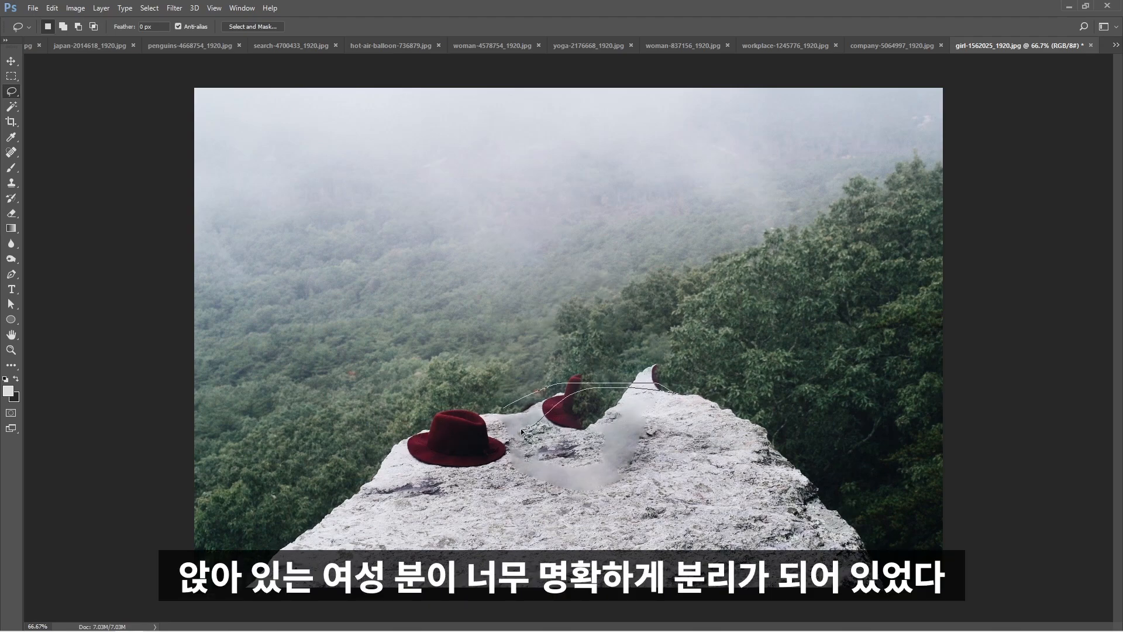
key("ctrl+d")
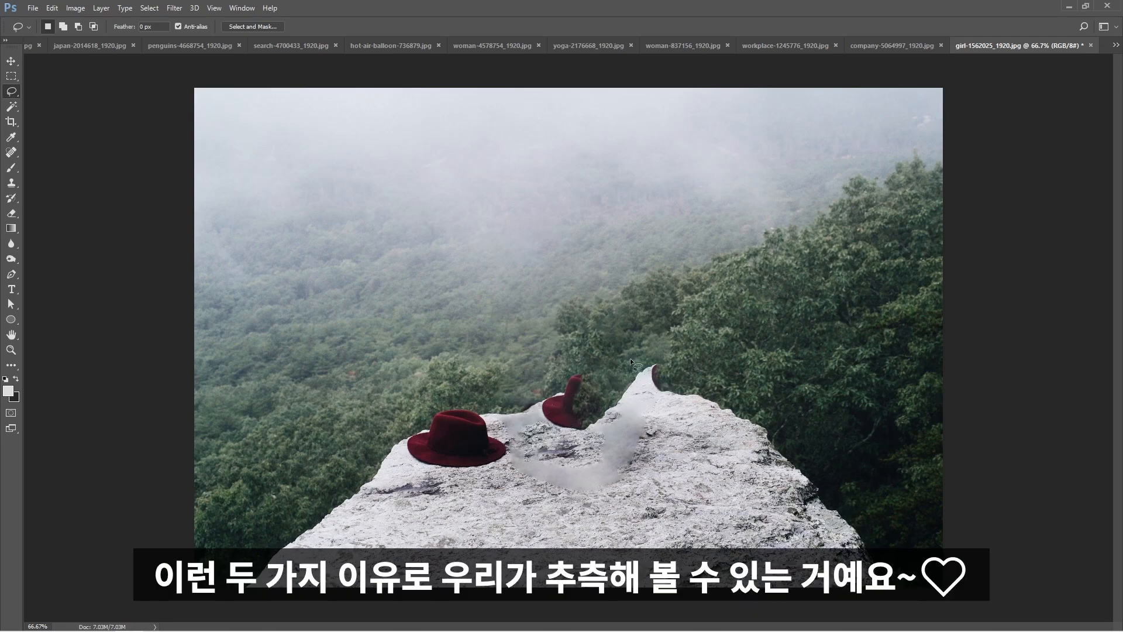
mouse_move(685, 384)
left_mouse_down()
mouse_move(639, 428)
mouse_move(558, 452)
mouse_move(510, 403)
left_mouse_up()
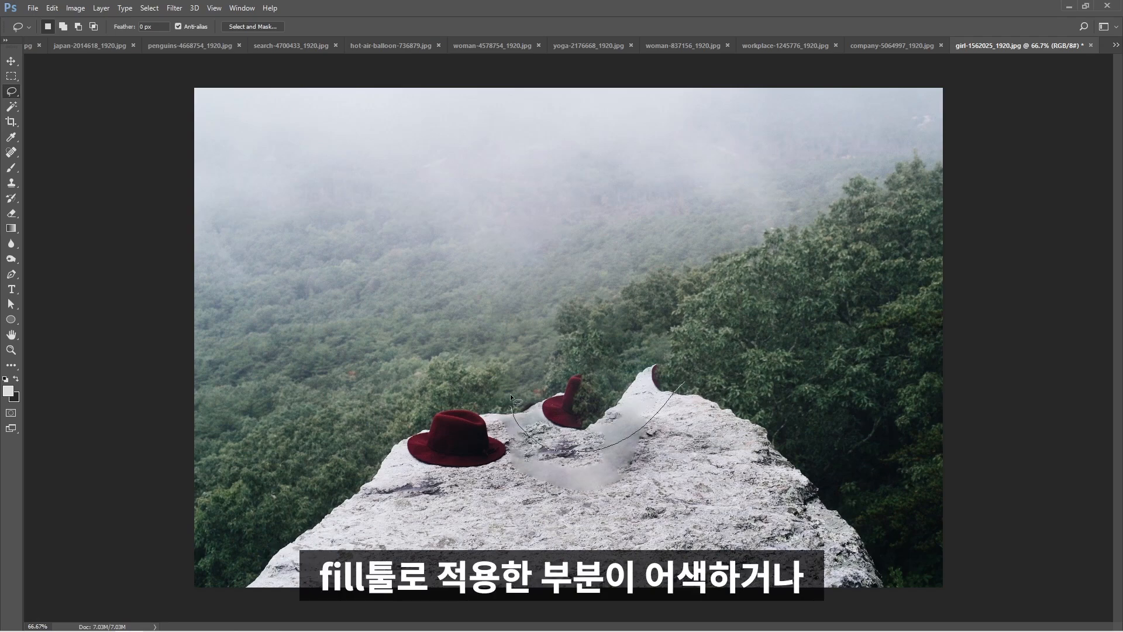
mouse_move(639, 316)
left_mouse_down()
mouse_move(680, 361)
mouse_move(682, 385)
left_mouse_up()
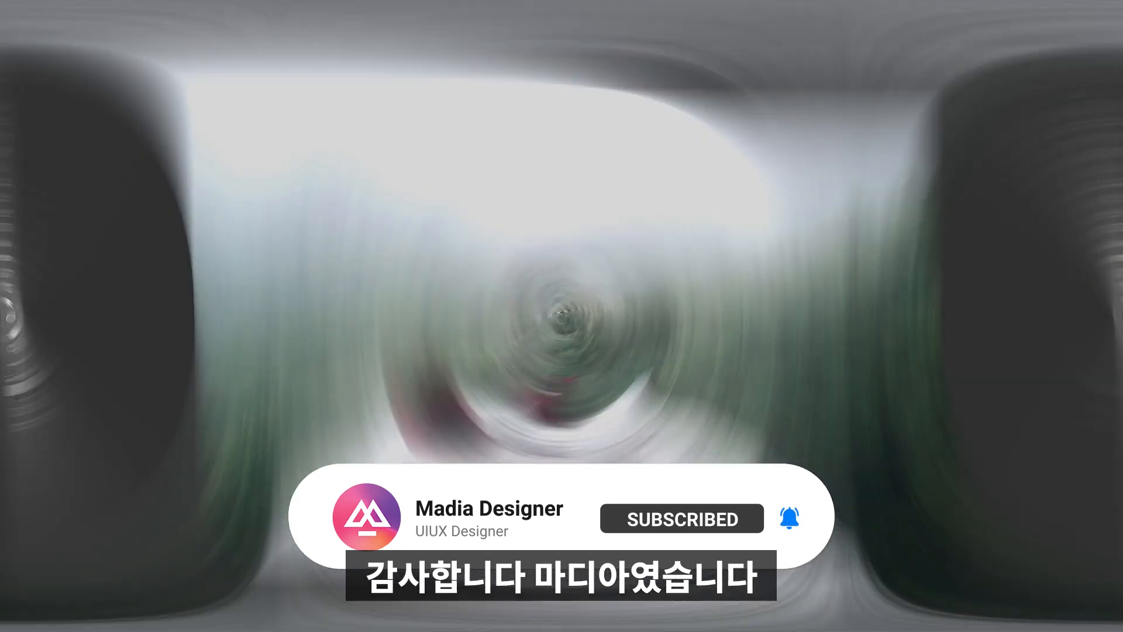
Remove the selected boy with the lantern from the dark forest photo with a Content-Aware fill and clear the selection
key("shift+F5")
key("Return")
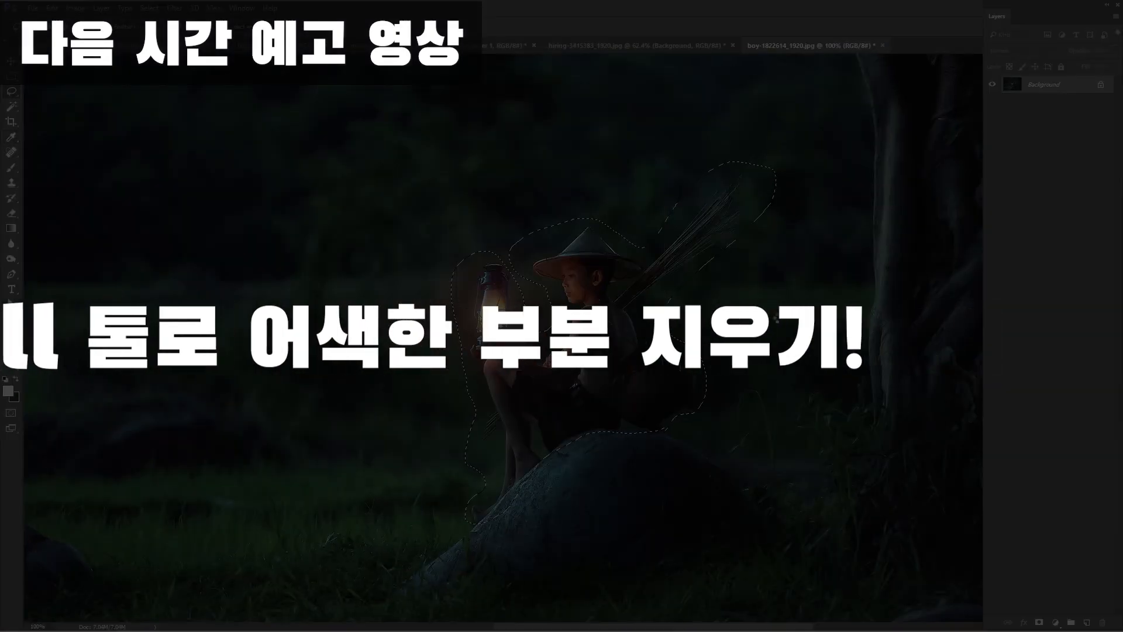
key("ctrl+d")
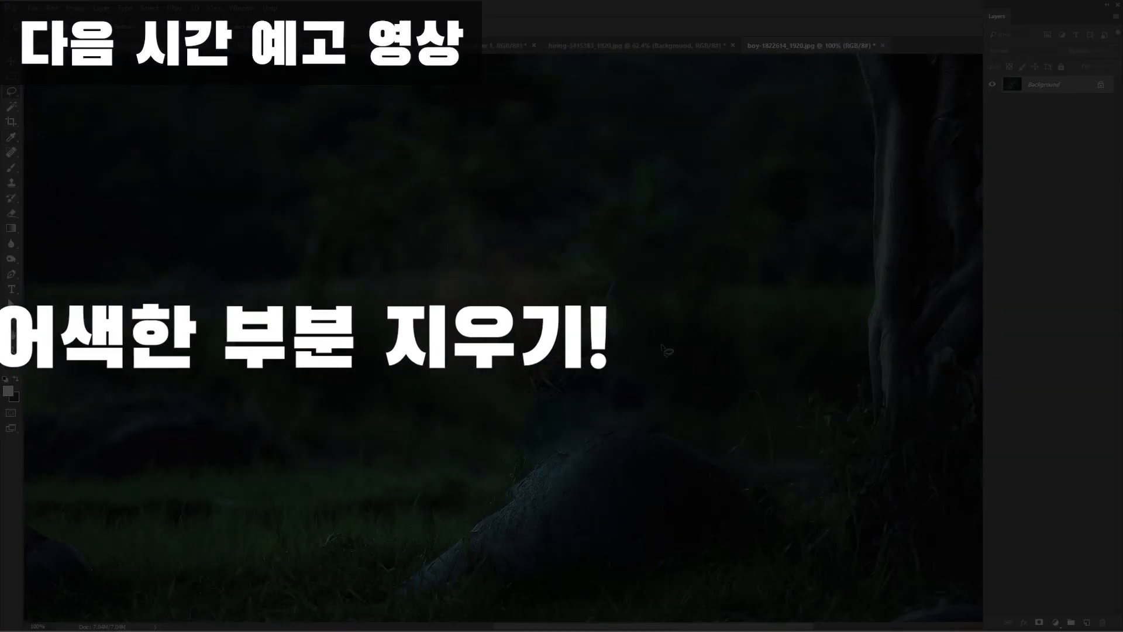